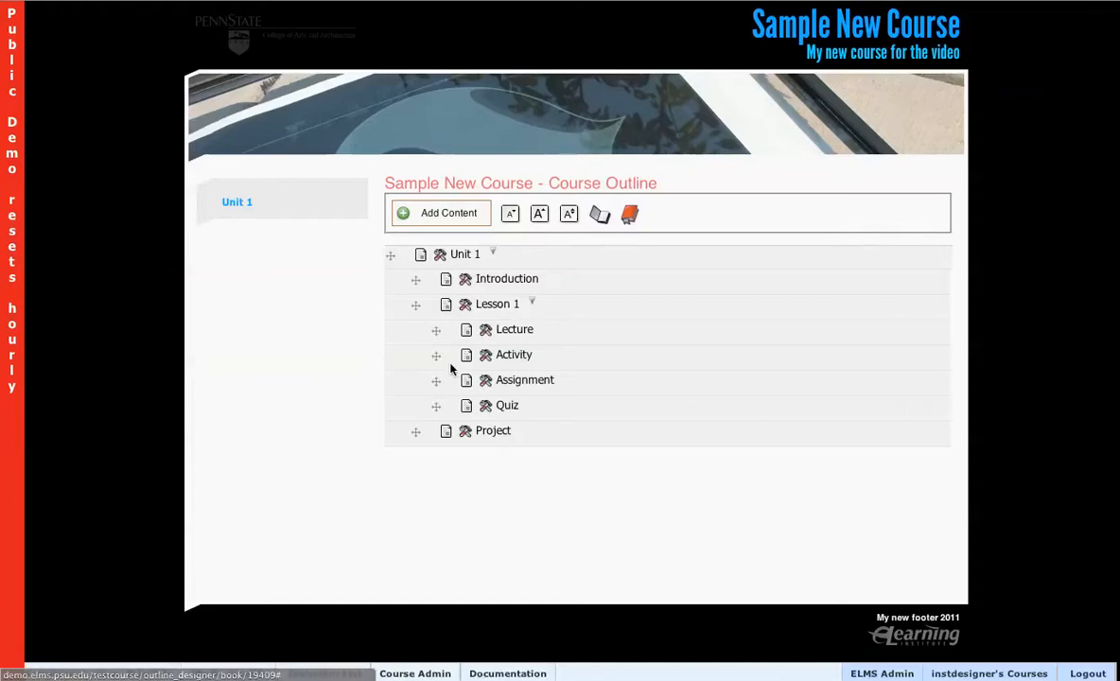
# Move Quiz out of Unit 1 to the top level of the outline, and move Lesson 1 to the top level above Unit 1.
pyautogui.moveTo(432, 407); pyautogui.dragTo(397, 427)
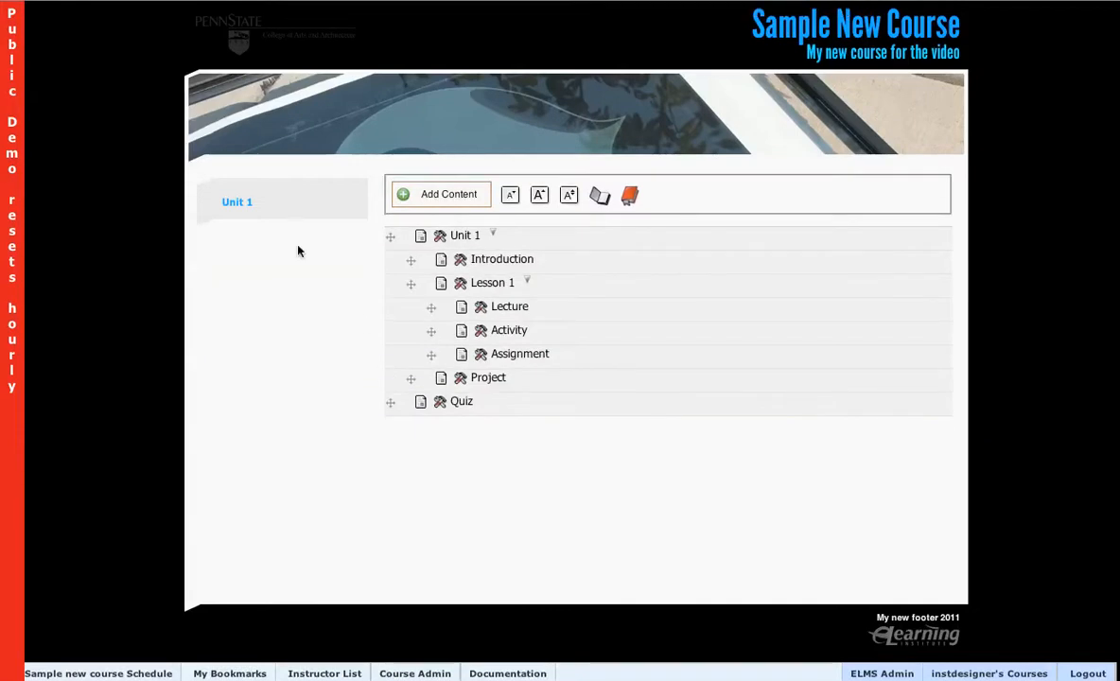
pyautogui.moveTo(410, 285); pyautogui.dragTo(389, 240)
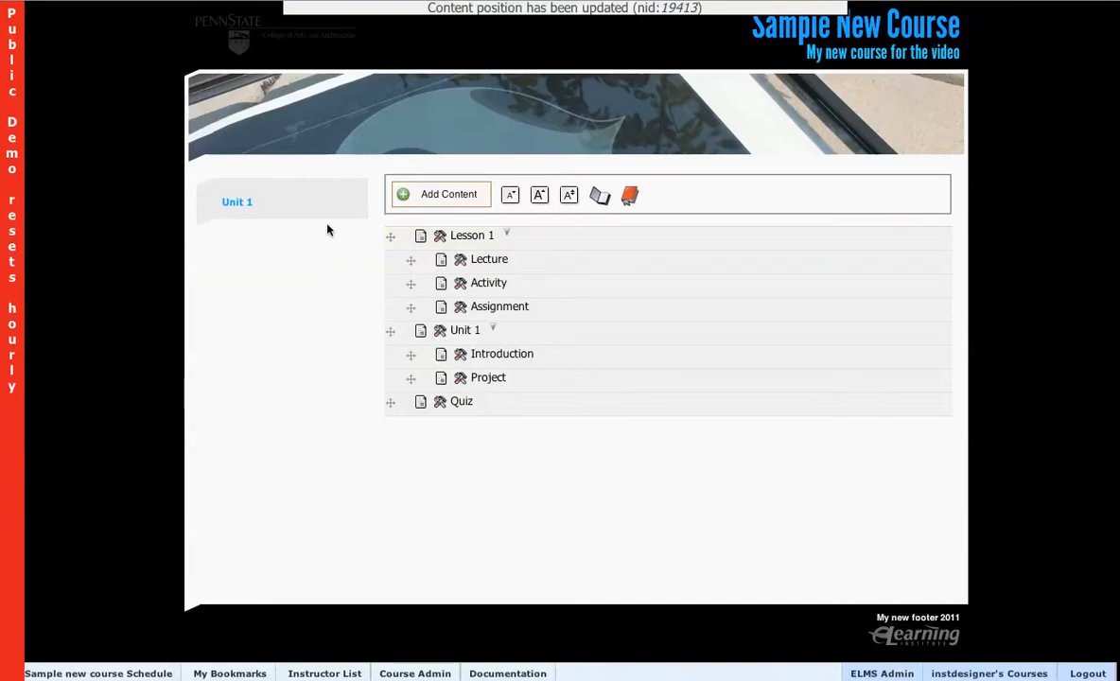
# Browse the Lesson 1, Quiz and Unit 1 pages through the course navigation.
pyautogui.click(141, 674)
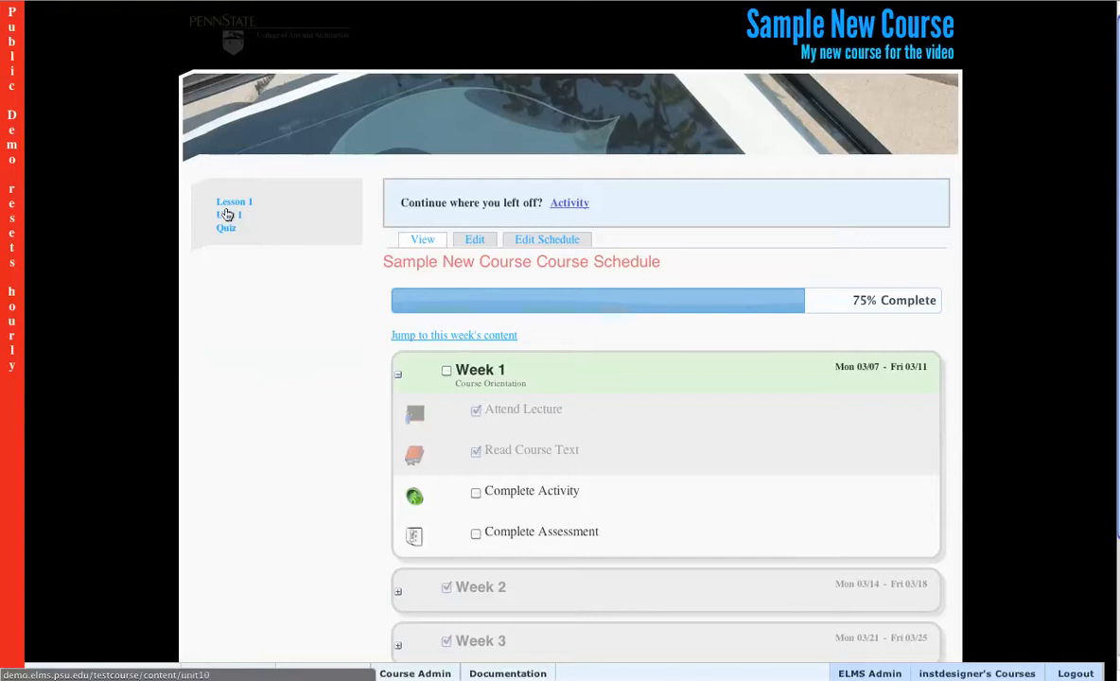
pyautogui.click(229, 207)
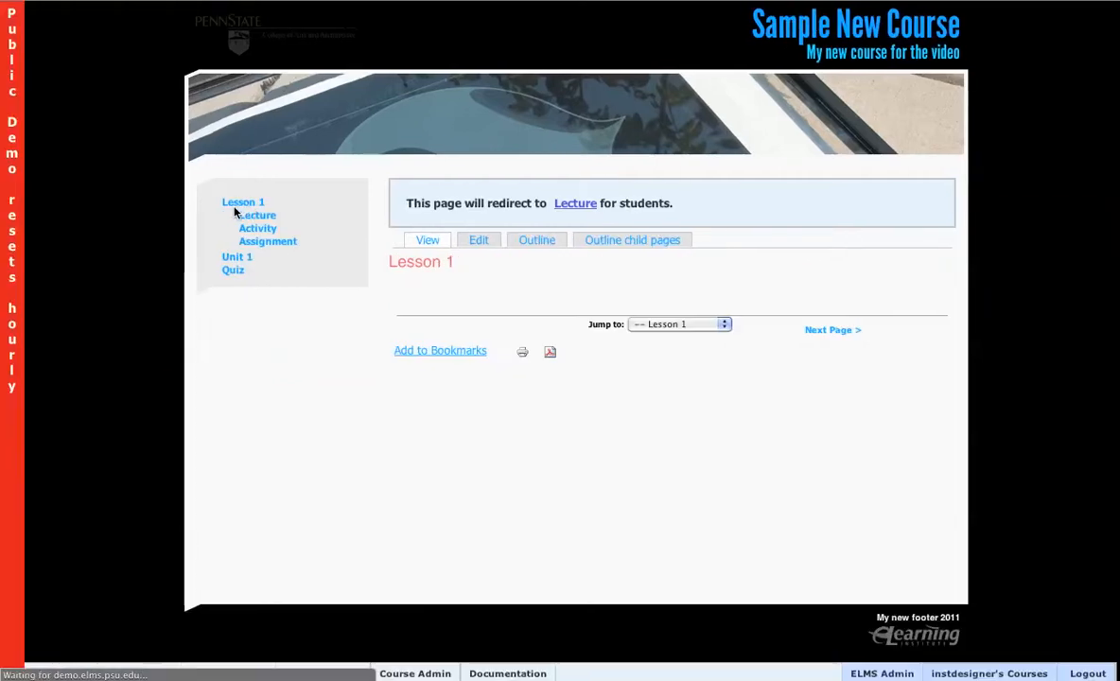
pyautogui.click(234, 271)
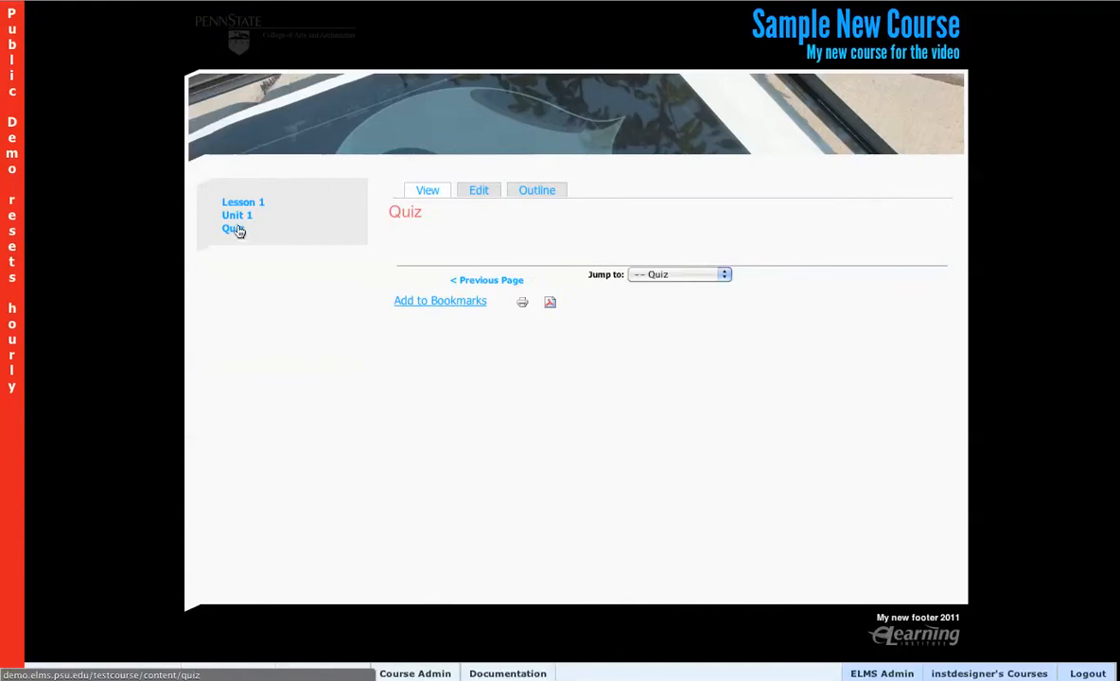
pyautogui.click(237, 215)
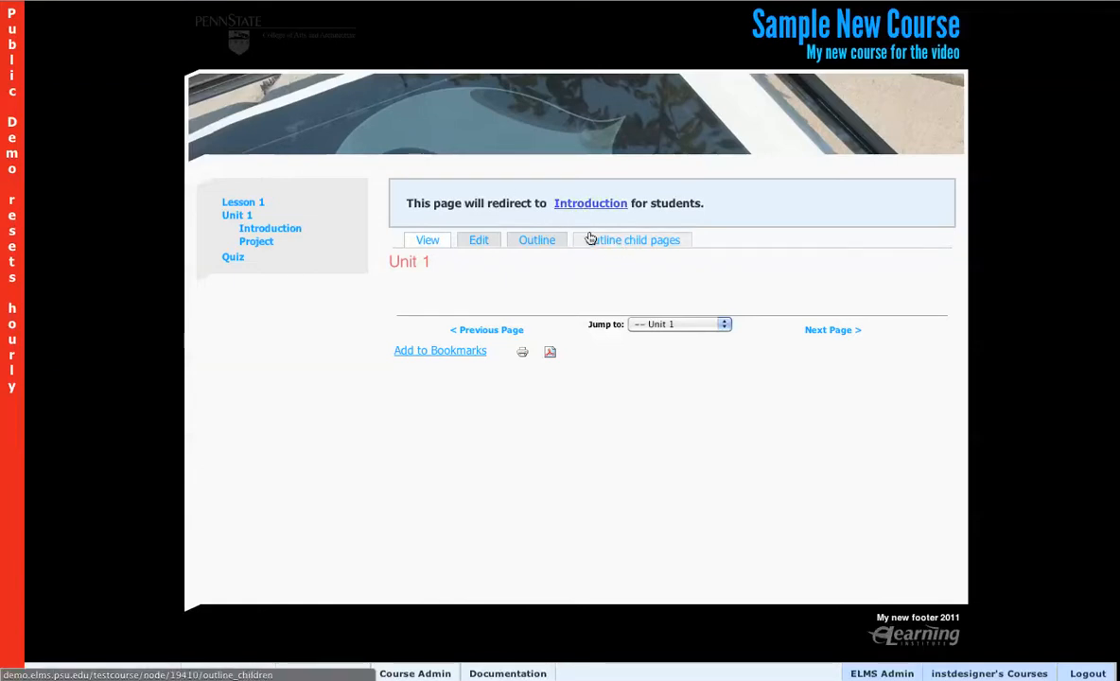
# Add a new page titled "more pages here" as a child of Unit 1.
pyautogui.click(625, 243)
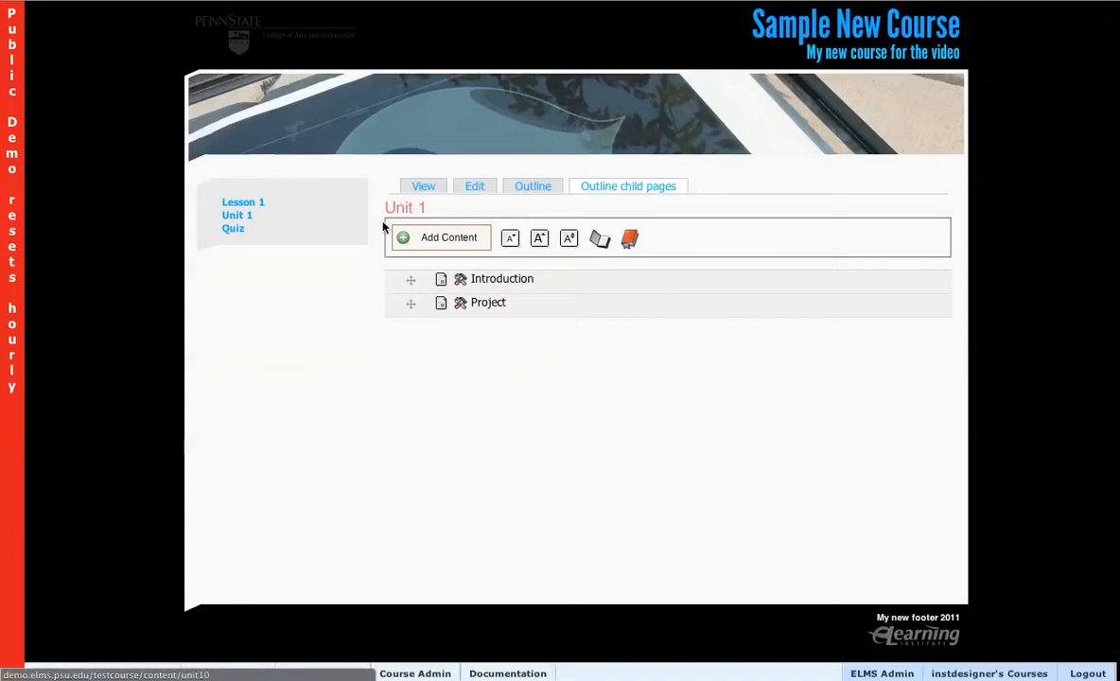
pyautogui.click(443, 236)
pyautogui.write('more pages here')
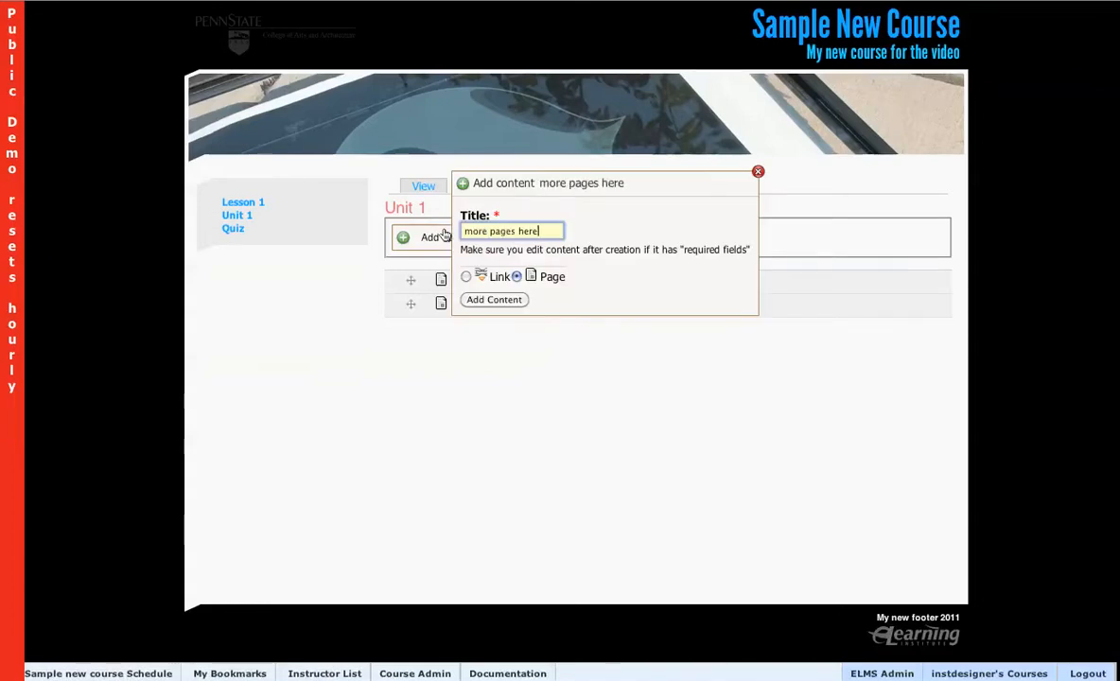
pyautogui.press('Return')
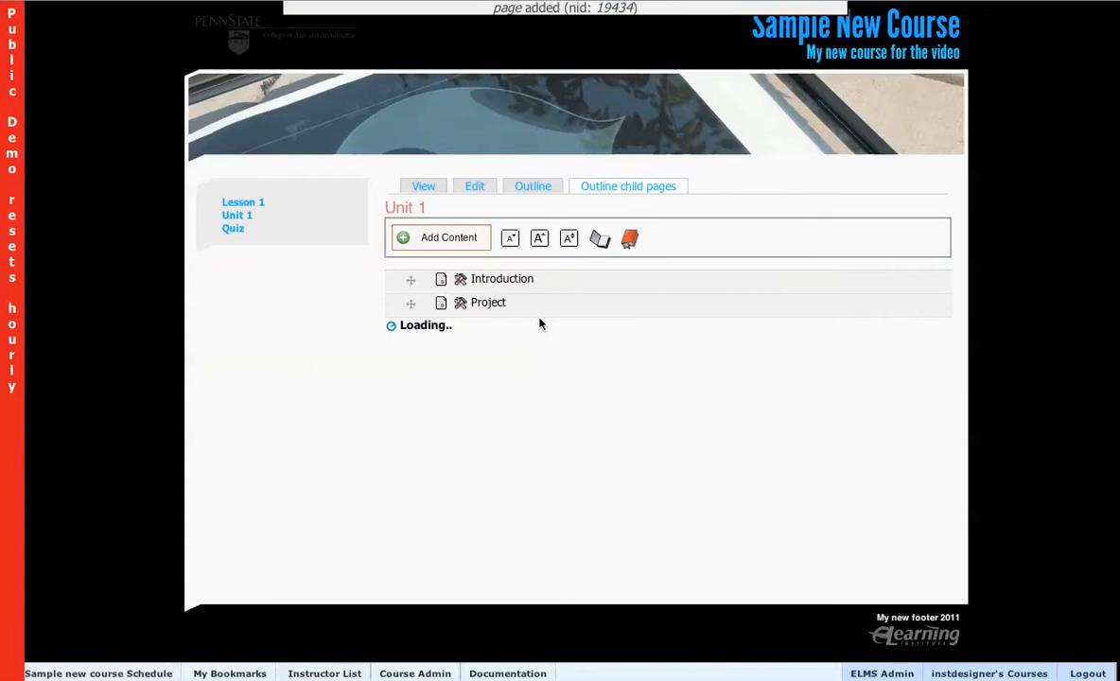
# Browse the Unit 1, Project and more pages here pages, then jump to the Course Schedule.
pyautogui.click(230, 216)
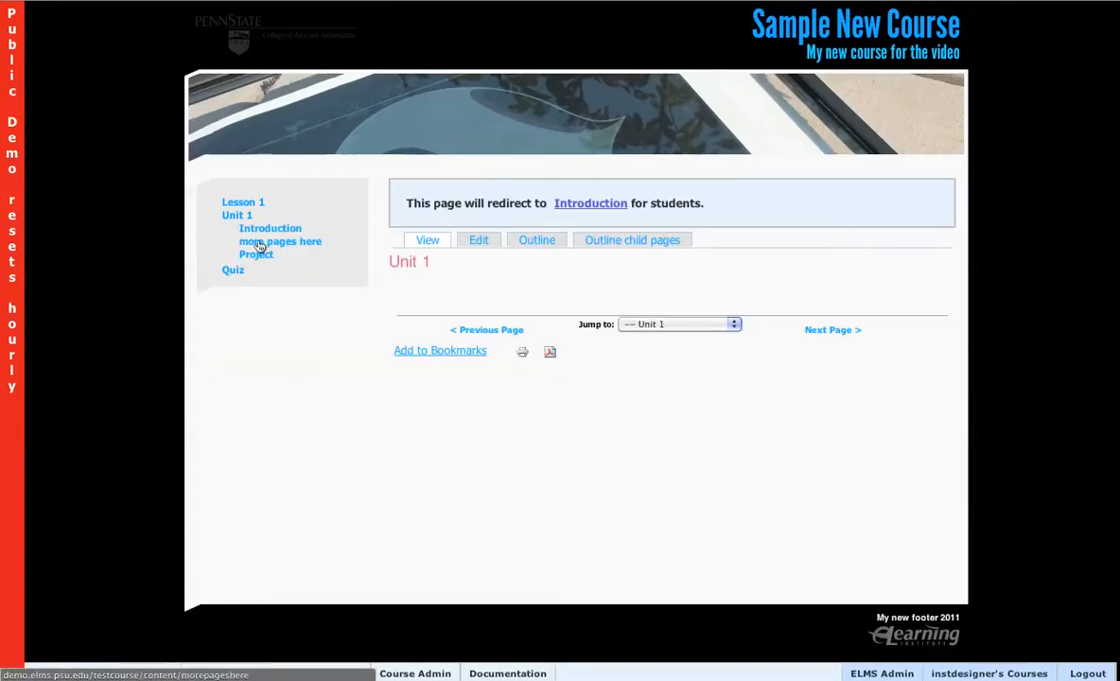
pyautogui.click(256, 254)
pyautogui.click(268, 245)
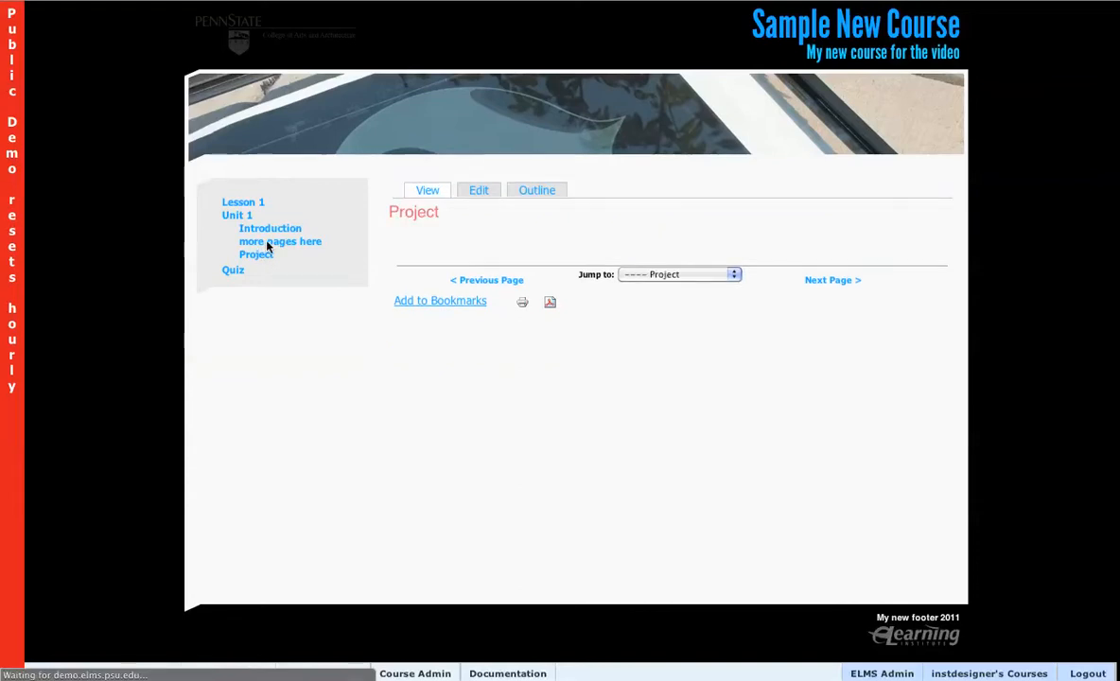
pyautogui.click(732, 276)
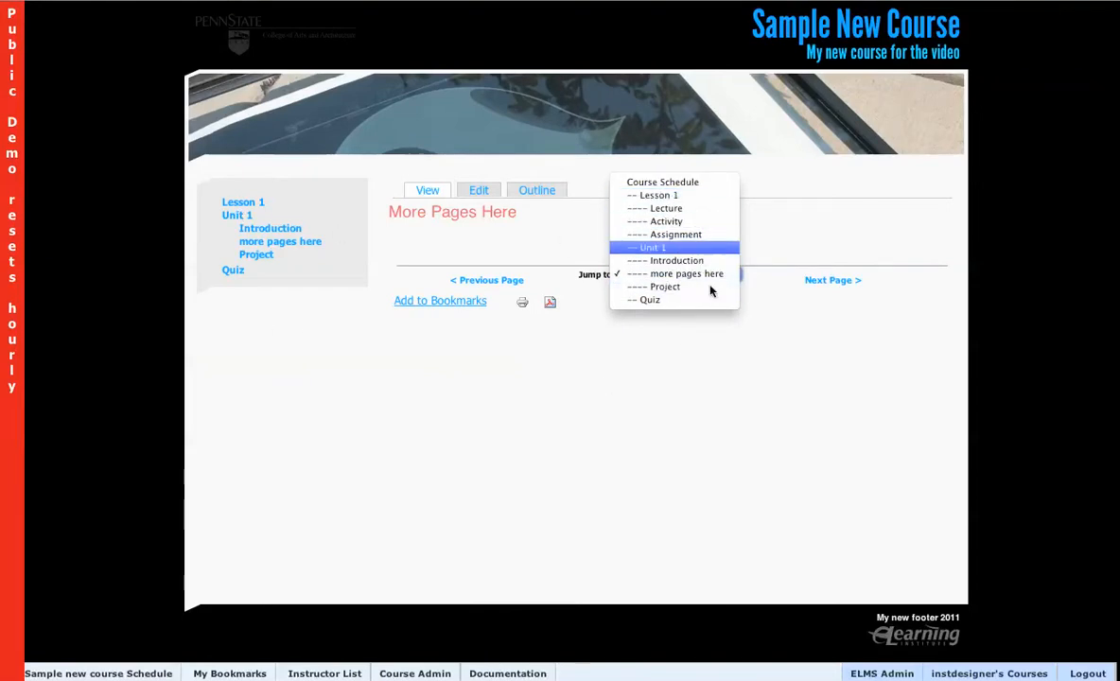
pyautogui.click(687, 182)
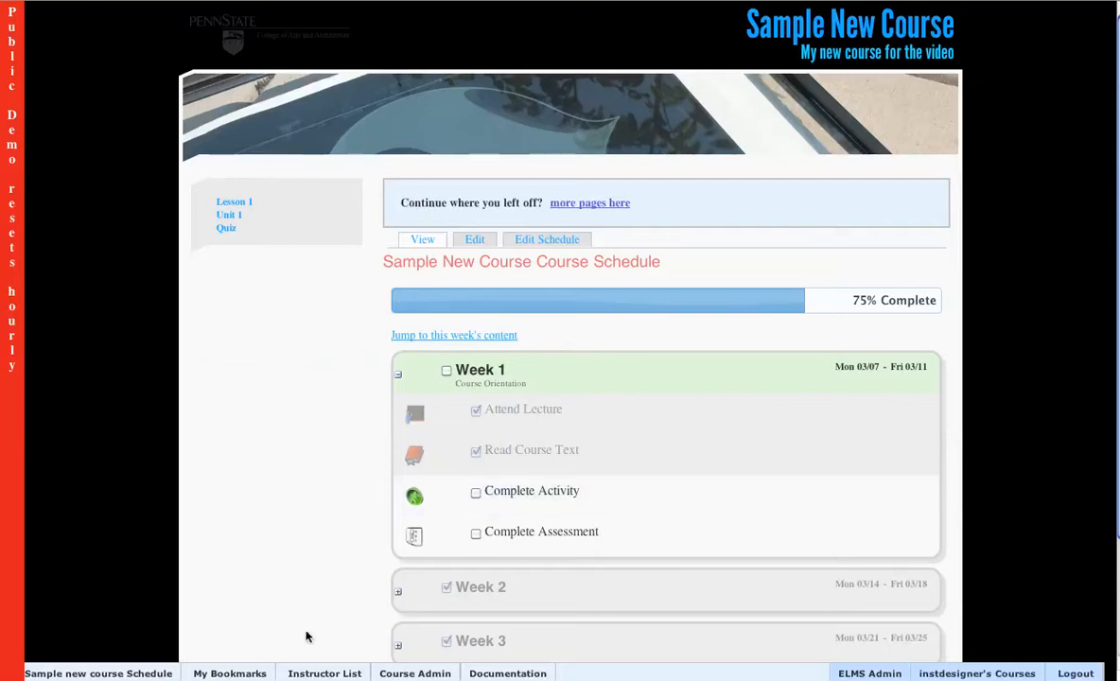
# Open the course edit form and review its settings down to the navigation style options.
pyautogui.click(417, 674)
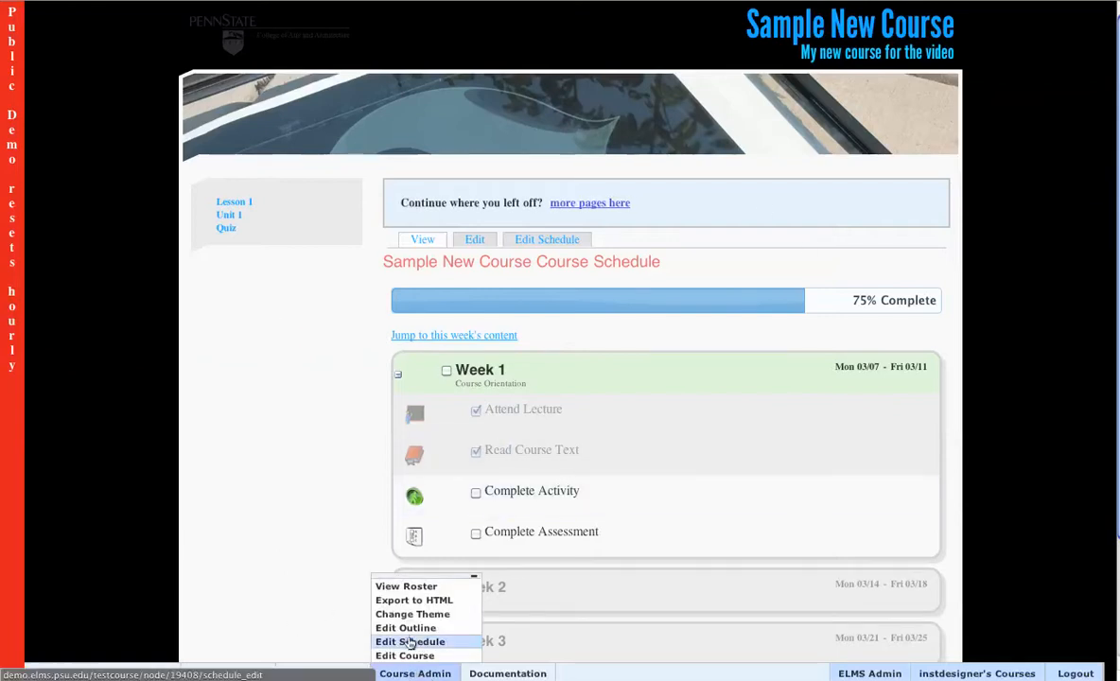
pyautogui.click(405, 656)
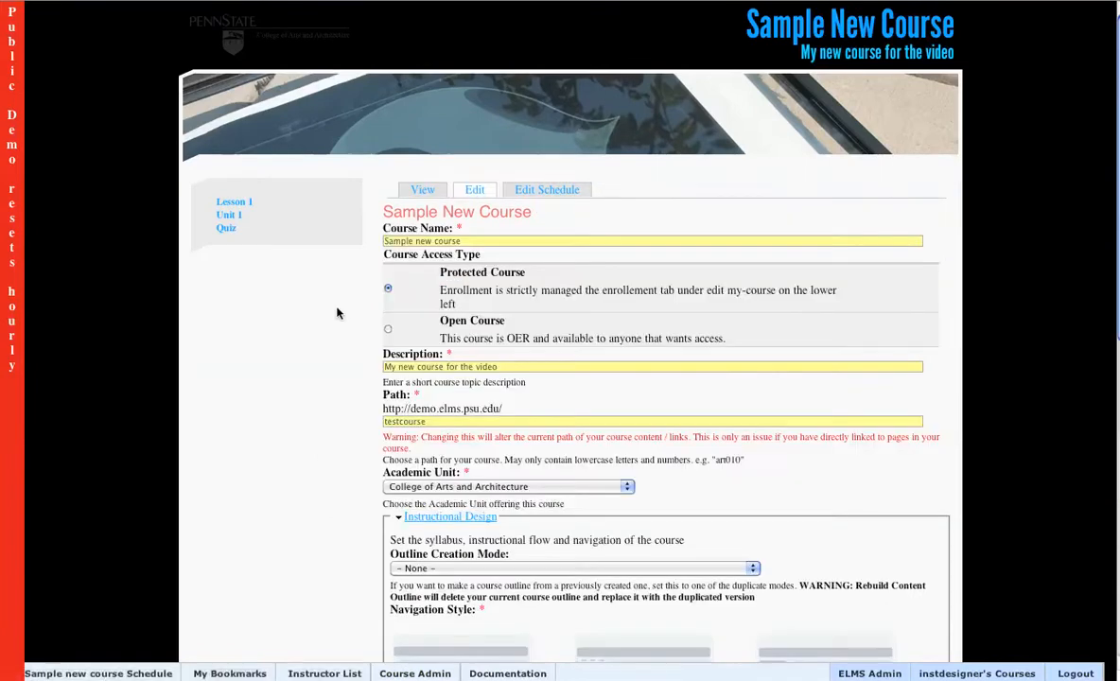
pyautogui.scroll(-2, 337, 313)
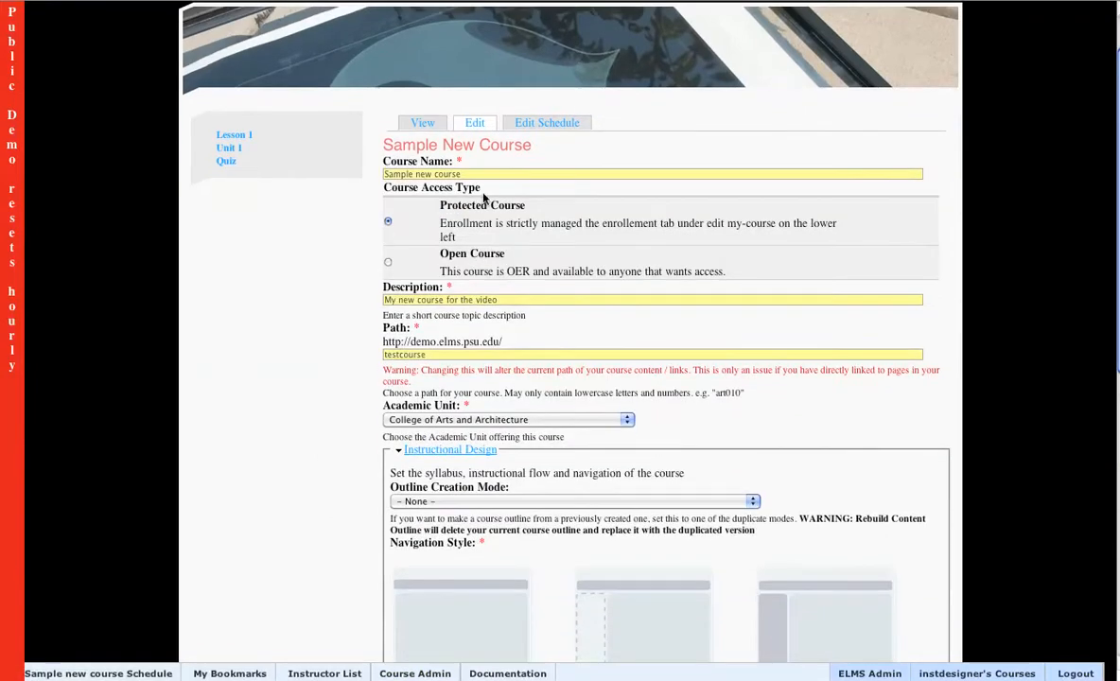
pyautogui.scroll(-5, 344, 241)
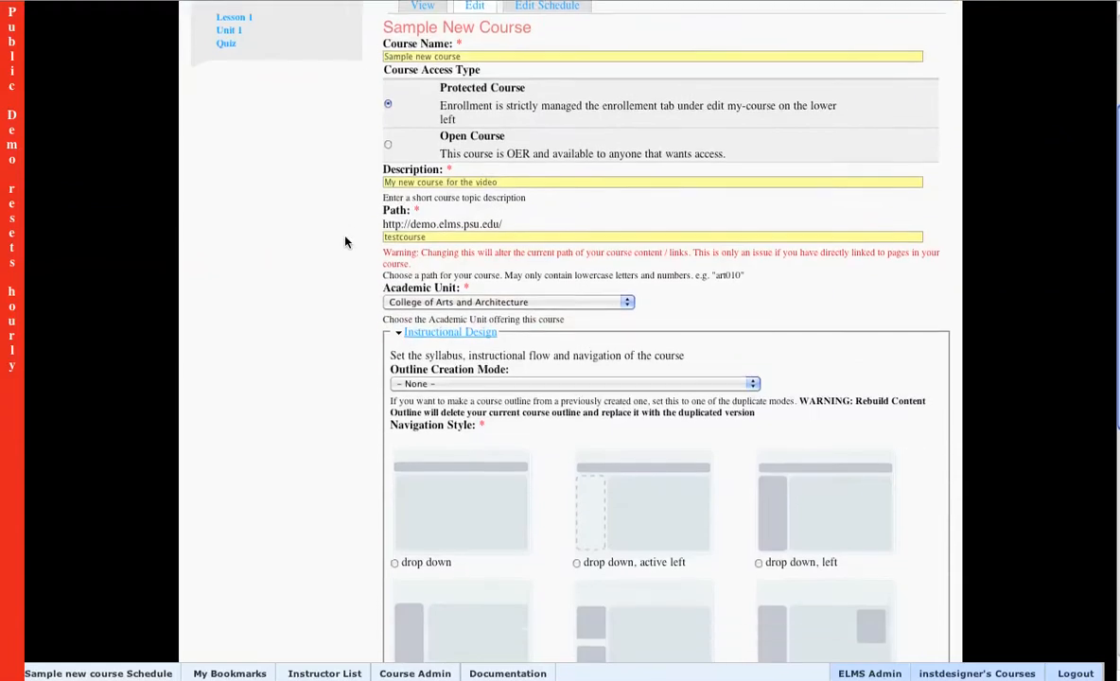
pyautogui.scroll(-2, 340, 241)
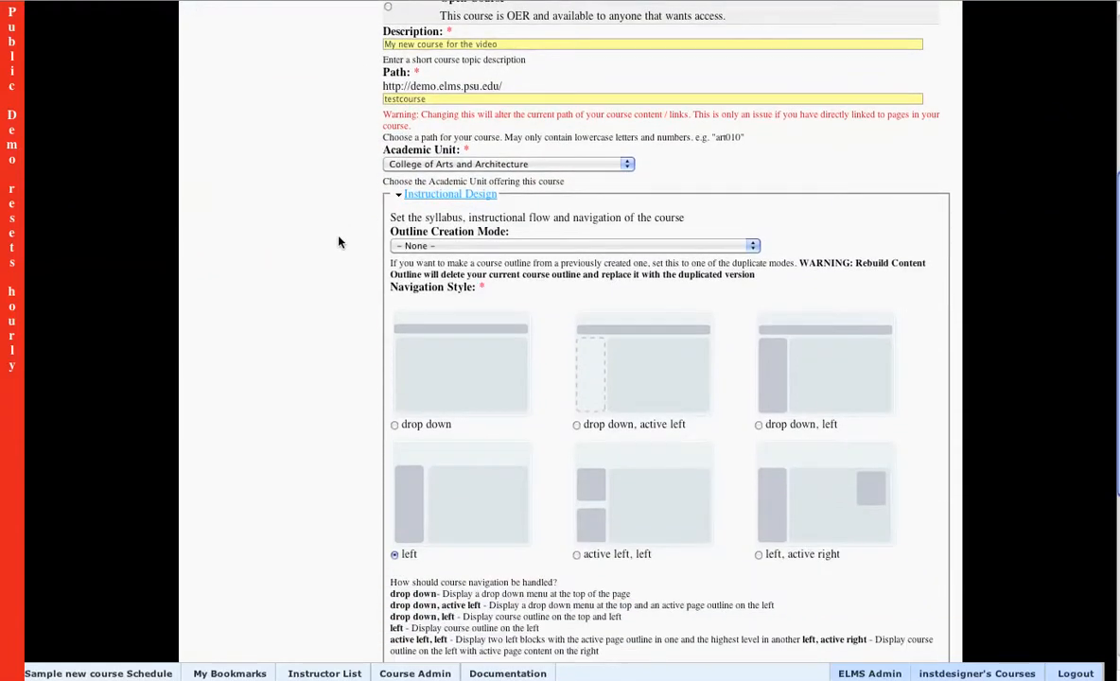
pyautogui.scroll(-2, 360, 212)
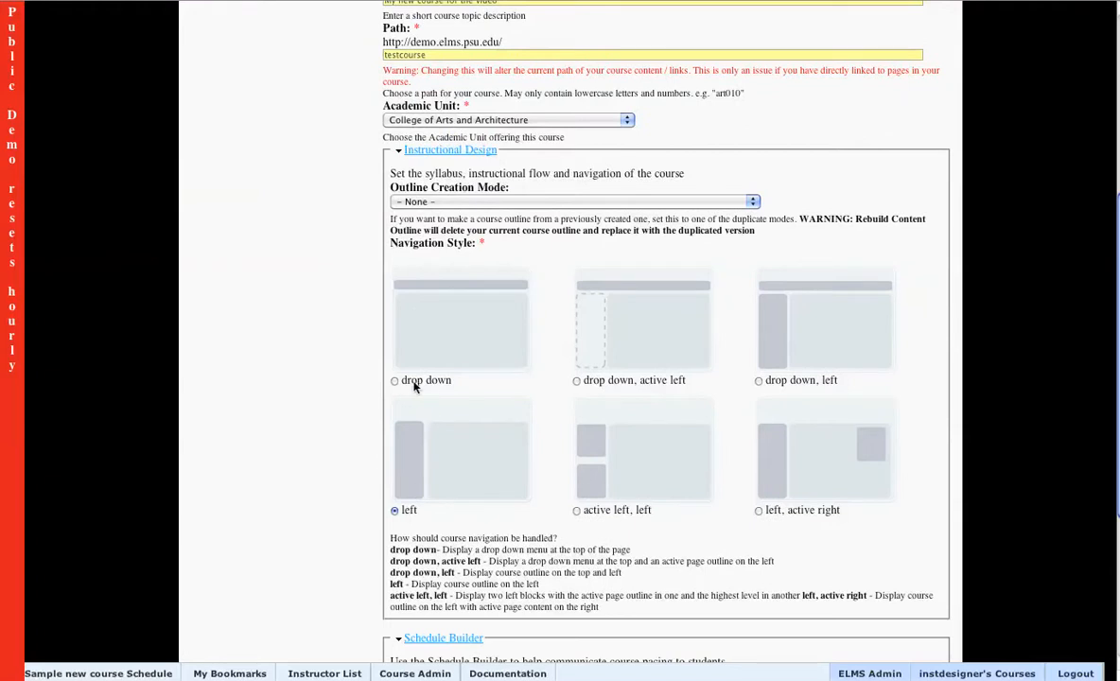
pyautogui.scroll(-8, 322, 465)
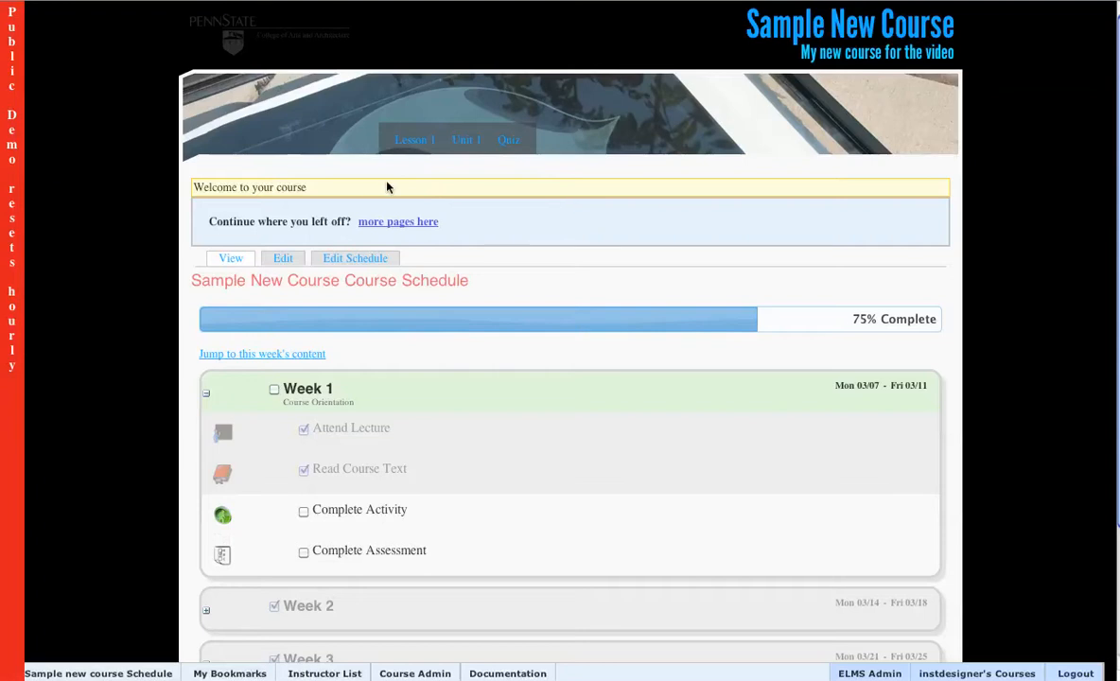
# Reopen the course edit form and set Schedule to Build to Rebuild Schedule: Week based.
pyautogui.moveTo(460, 152)
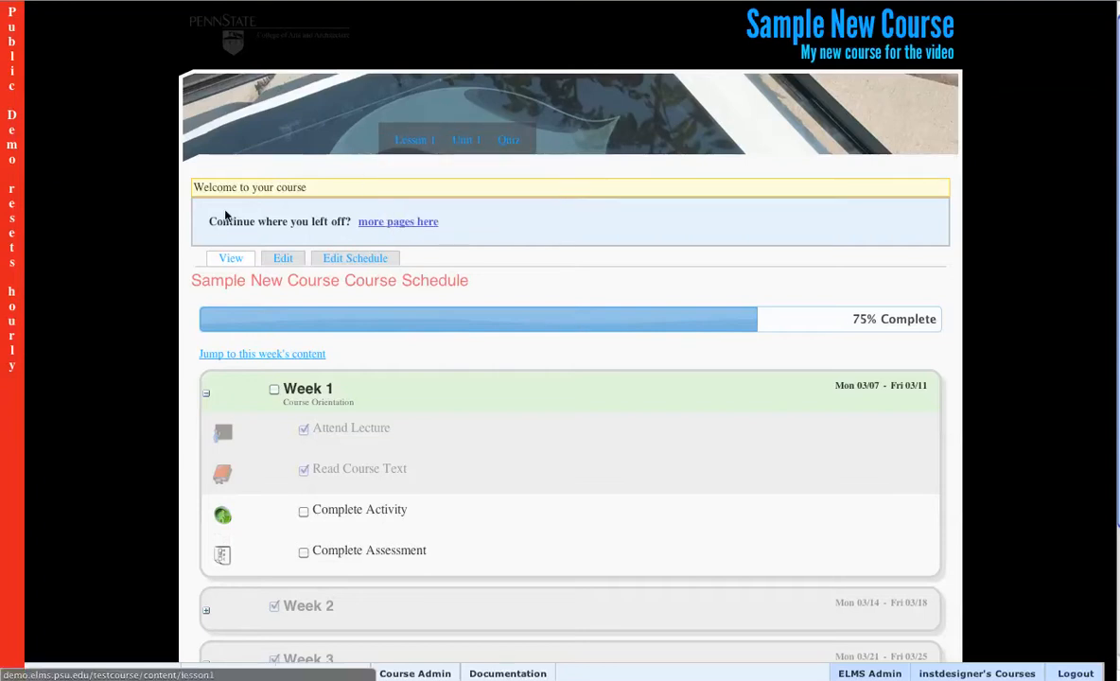
pyautogui.moveTo(428, 140)
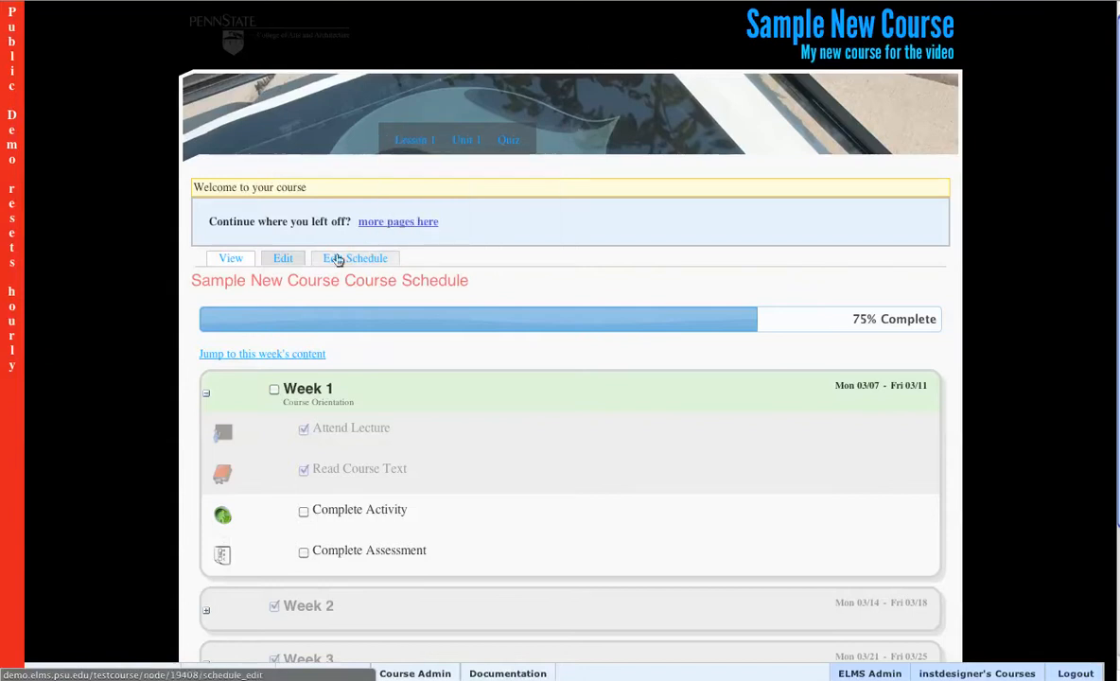
pyautogui.click(281, 263)
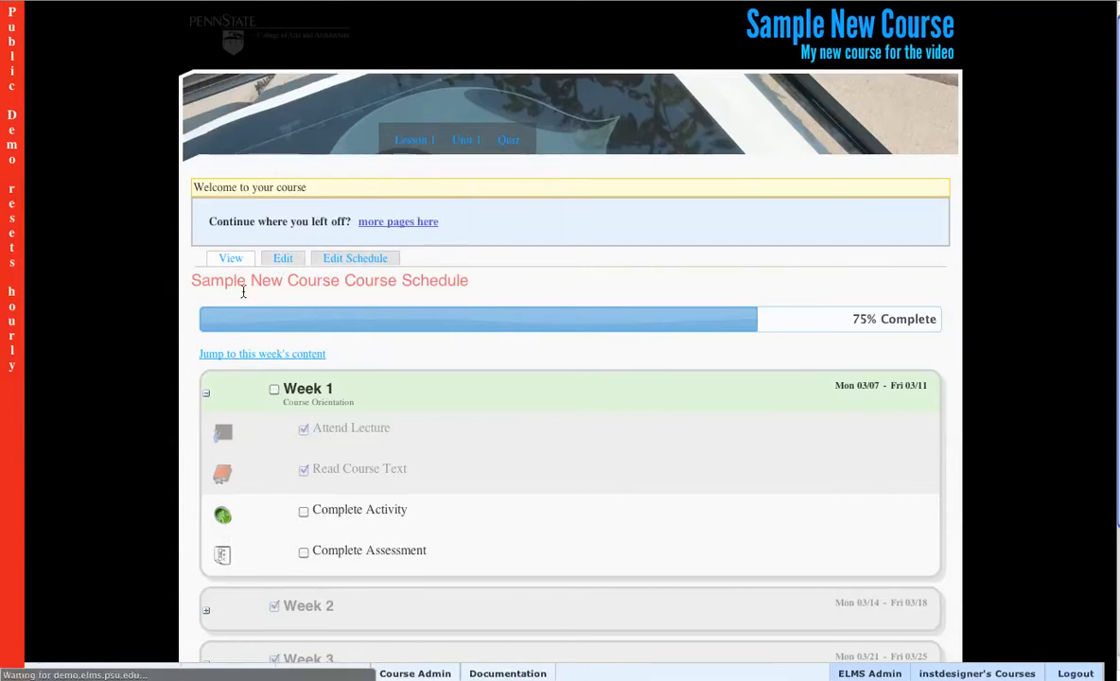
pyautogui.scroll(-3, 296, 401)
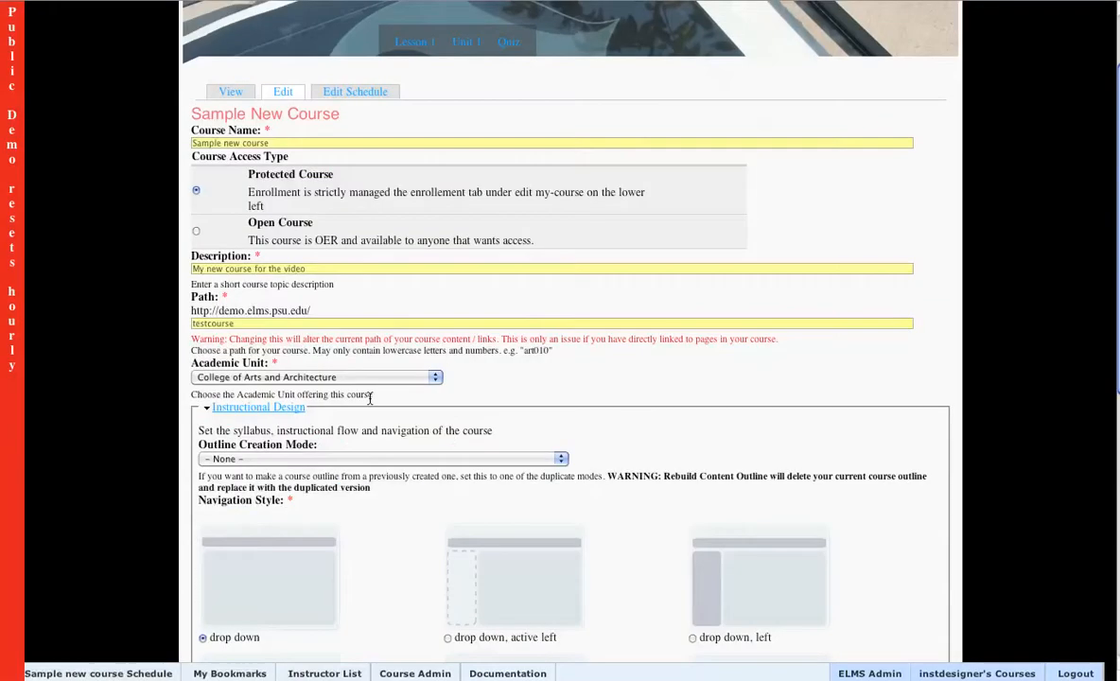
pyautogui.scroll(-5, 296, 401)
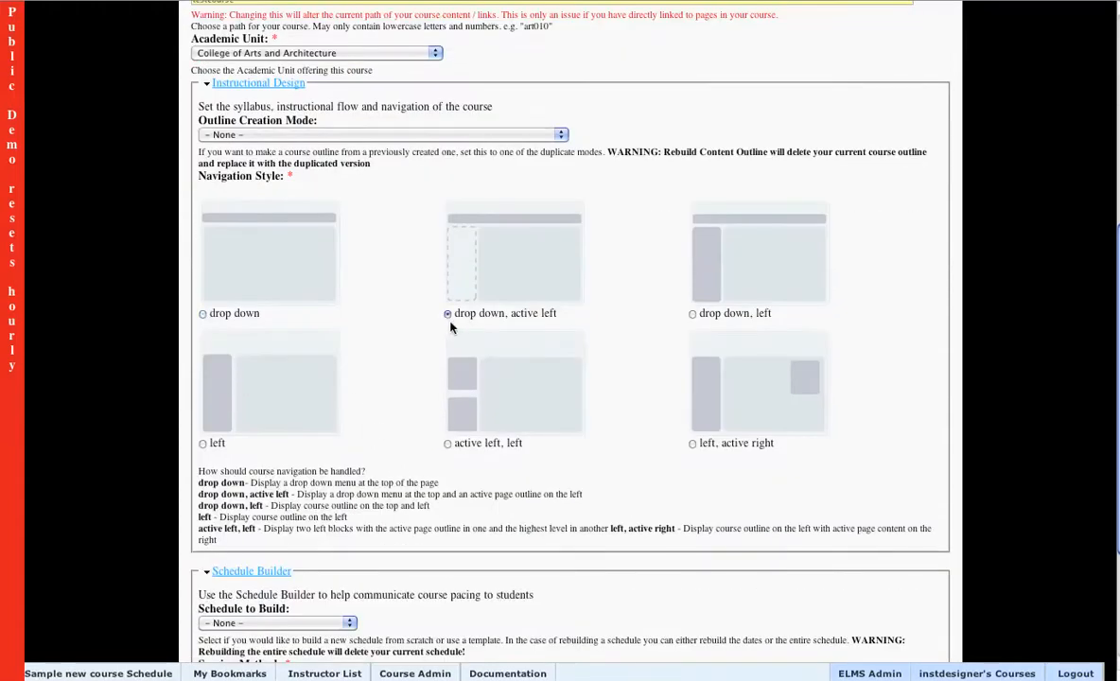
pyautogui.scroll(-4, 167, 382)
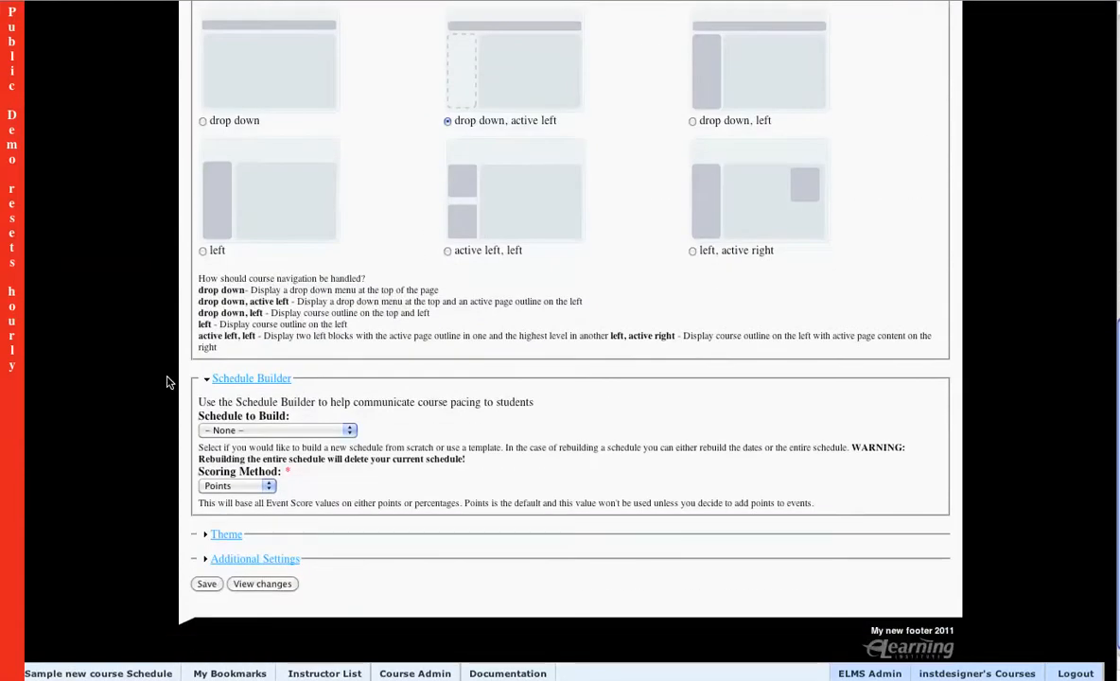
pyautogui.click(265, 433)
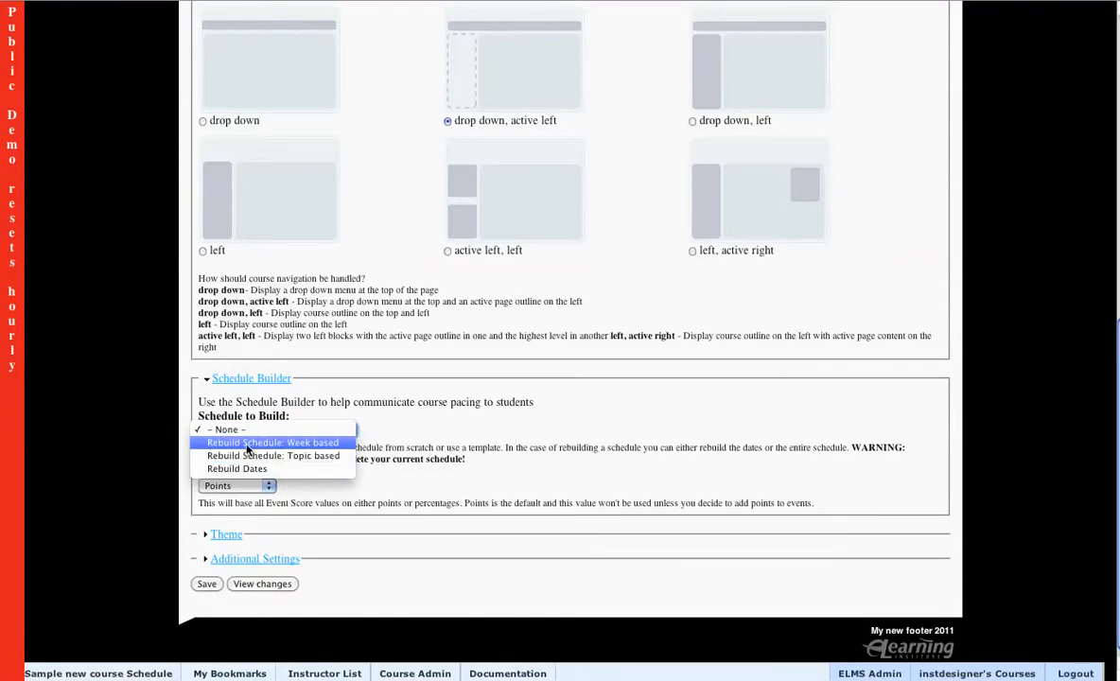
pyautogui.click(270, 442)
# Set the schedule Start date to Mon, 02/07/2011 using the date picker.
pyautogui.scroll(-4, 92, 424)
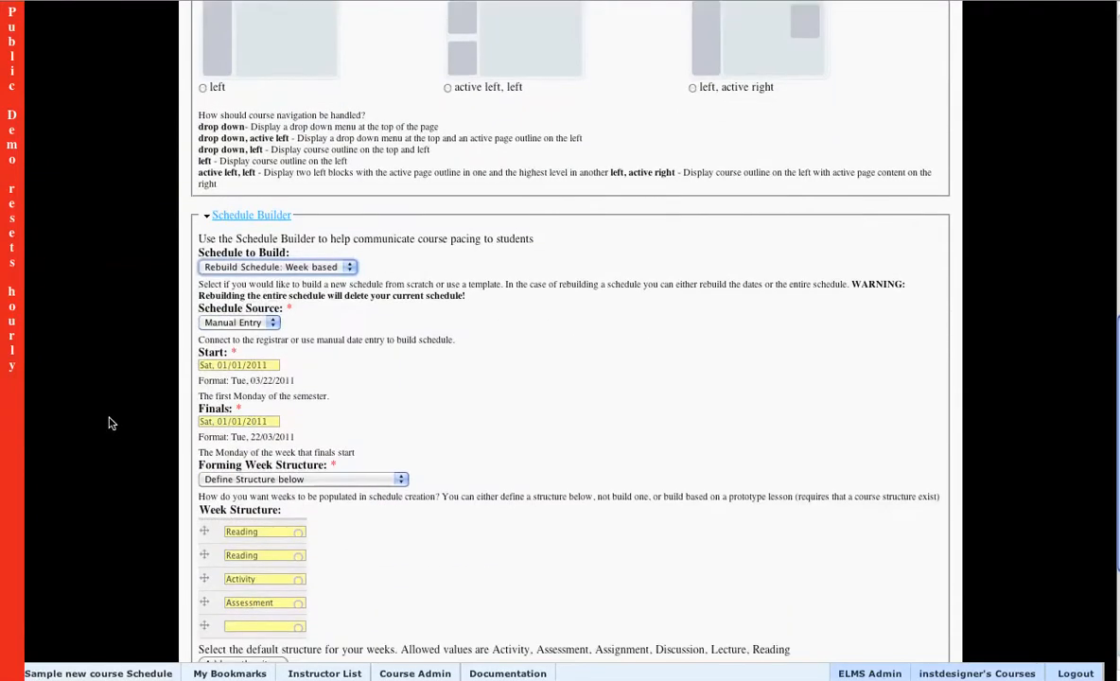
pyautogui.scroll(-1, 277, 314)
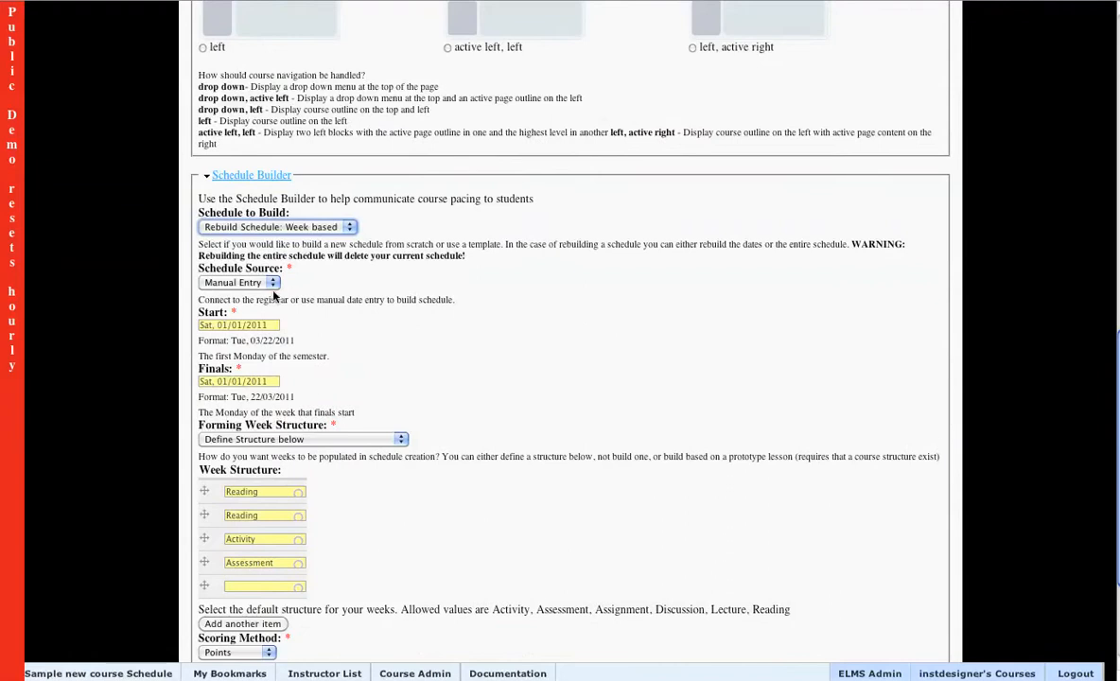
pyautogui.click(259, 327)
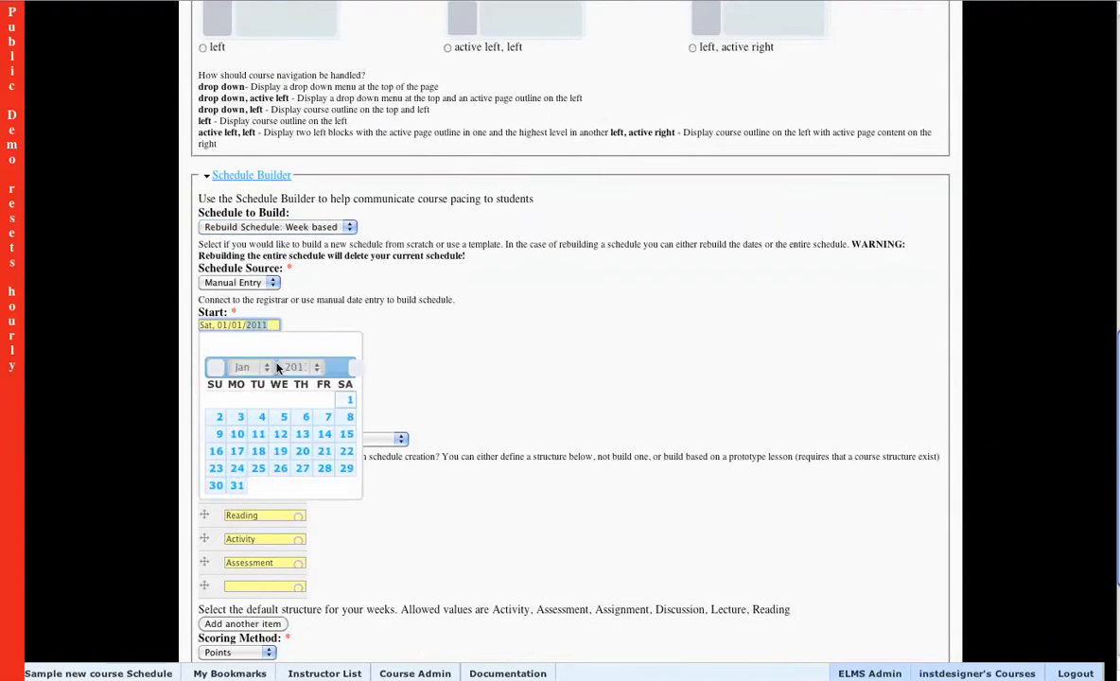
pyautogui.click(266, 369)
pyautogui.click(248, 380)
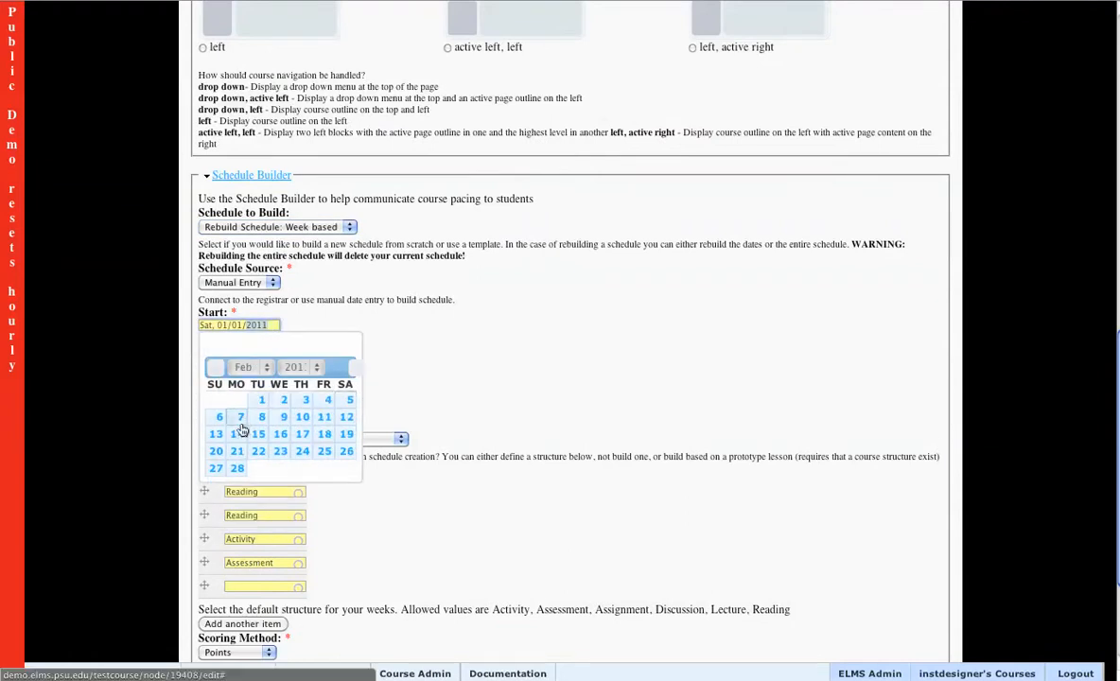
pyautogui.click(238, 416)
# Set the Finals date to Mon, 18/04/2011 using the date picker.
pyautogui.click(262, 383)
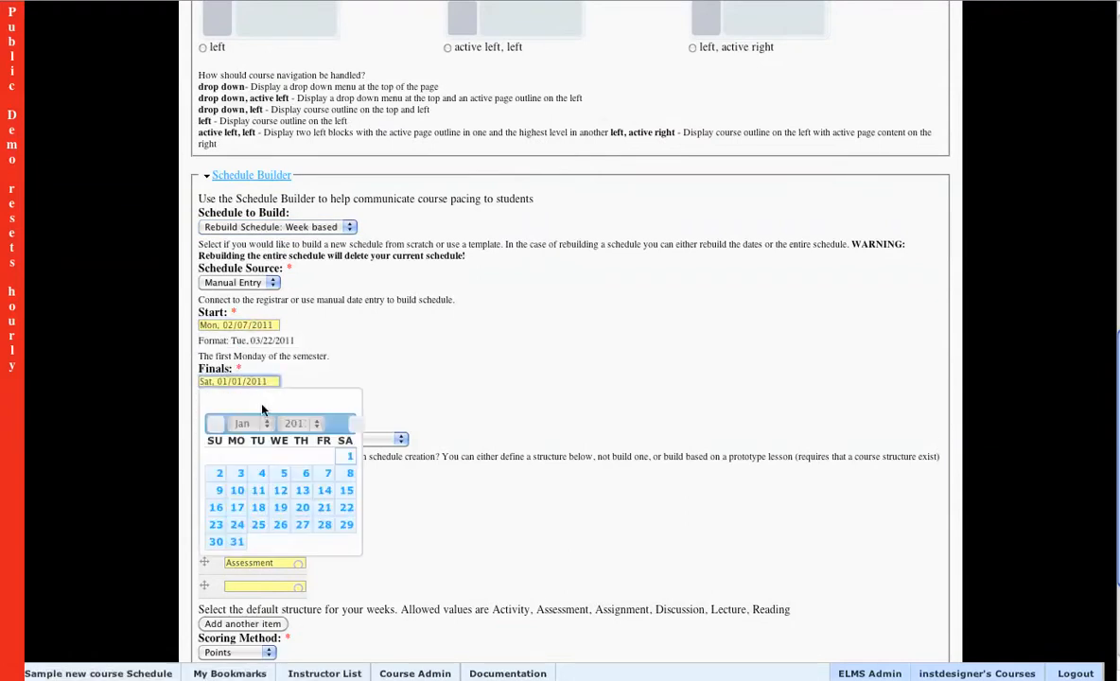
pyautogui.click(248, 424)
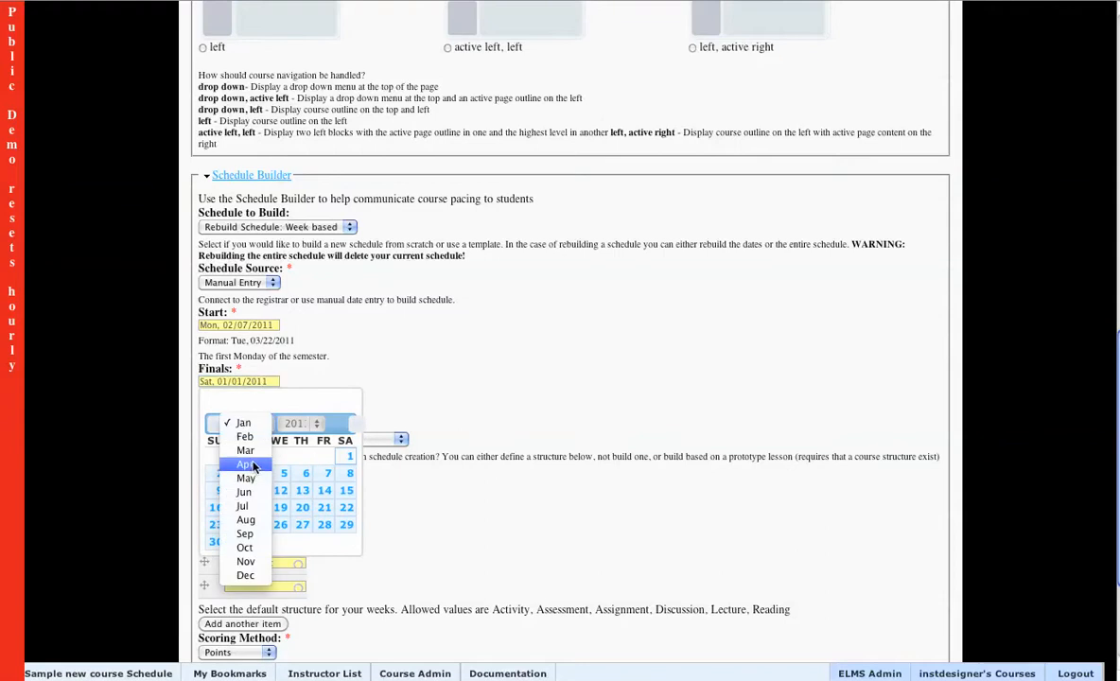
pyautogui.click(246, 465)
pyautogui.click(237, 507)
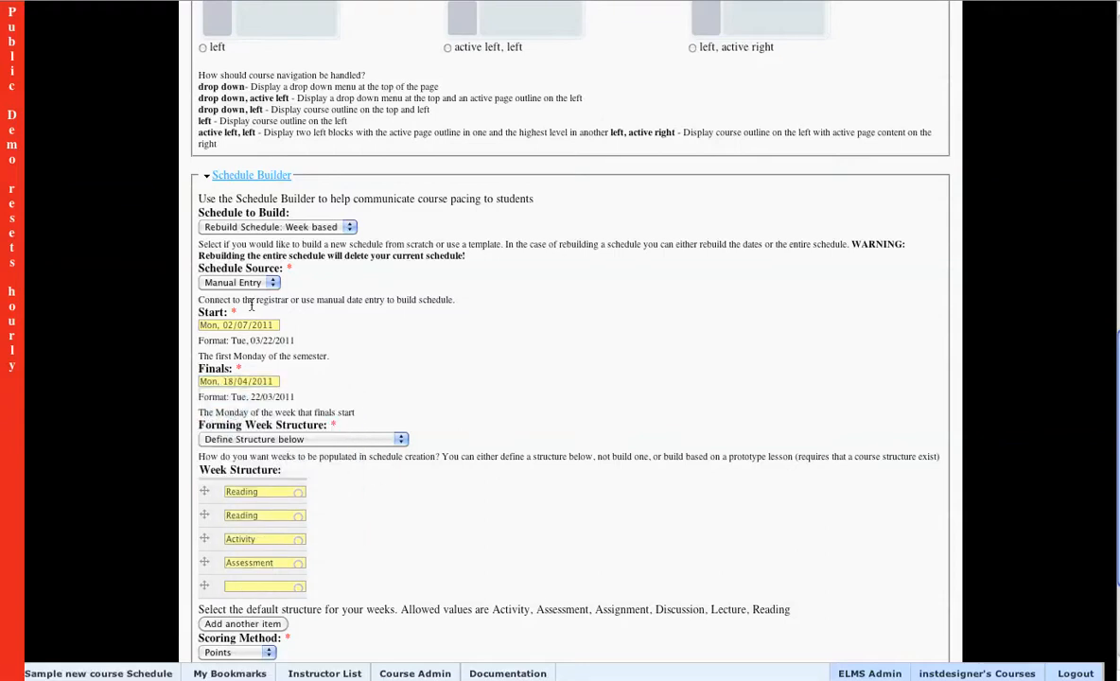
# Switch Schedule to Build to Rebuild Schedule: Topic based and set Number of Topics to 4.
pyautogui.click(293, 228)
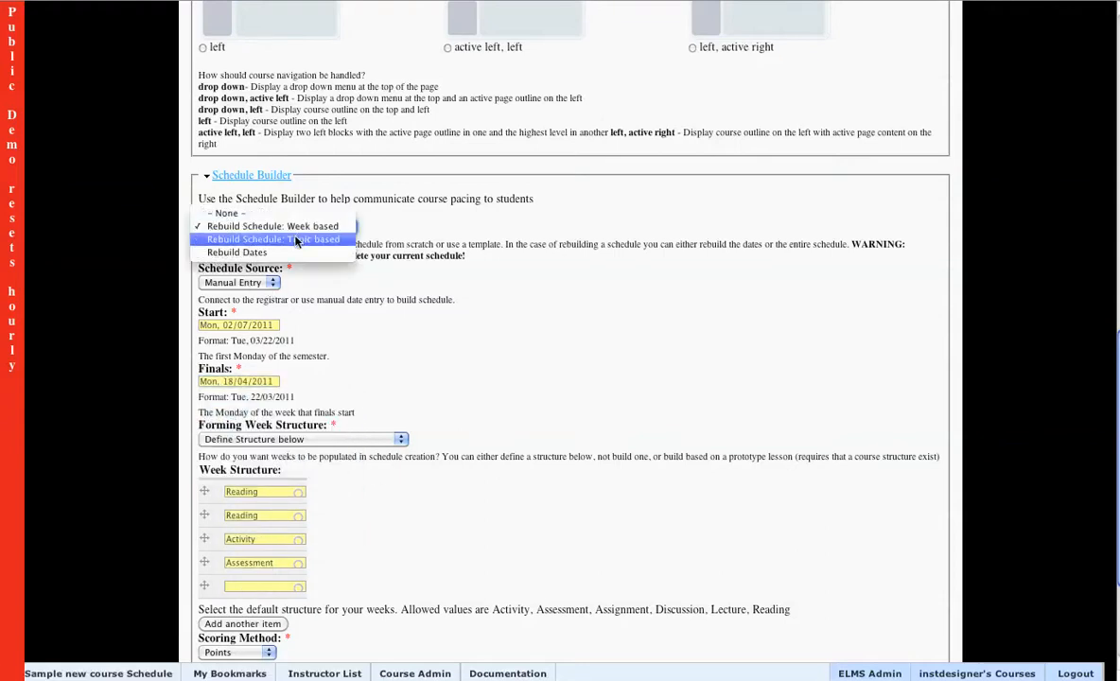
pyautogui.click(300, 241)
pyautogui.scroll(-3, 163, 350)
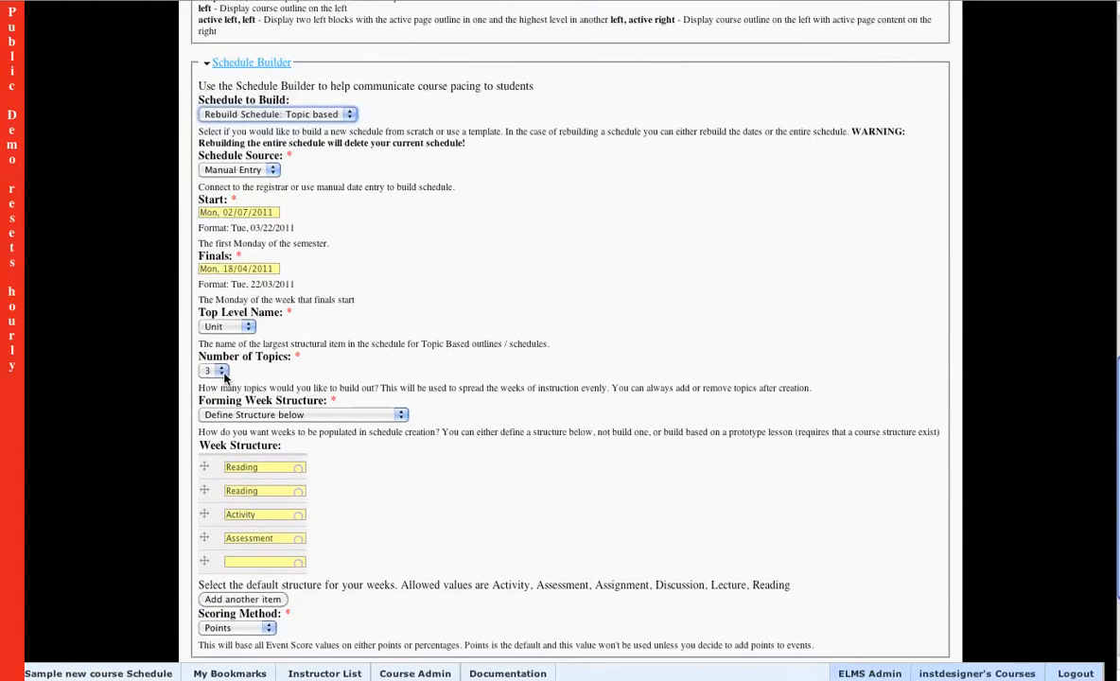
pyautogui.click(214, 370)
pyautogui.click(217, 383)
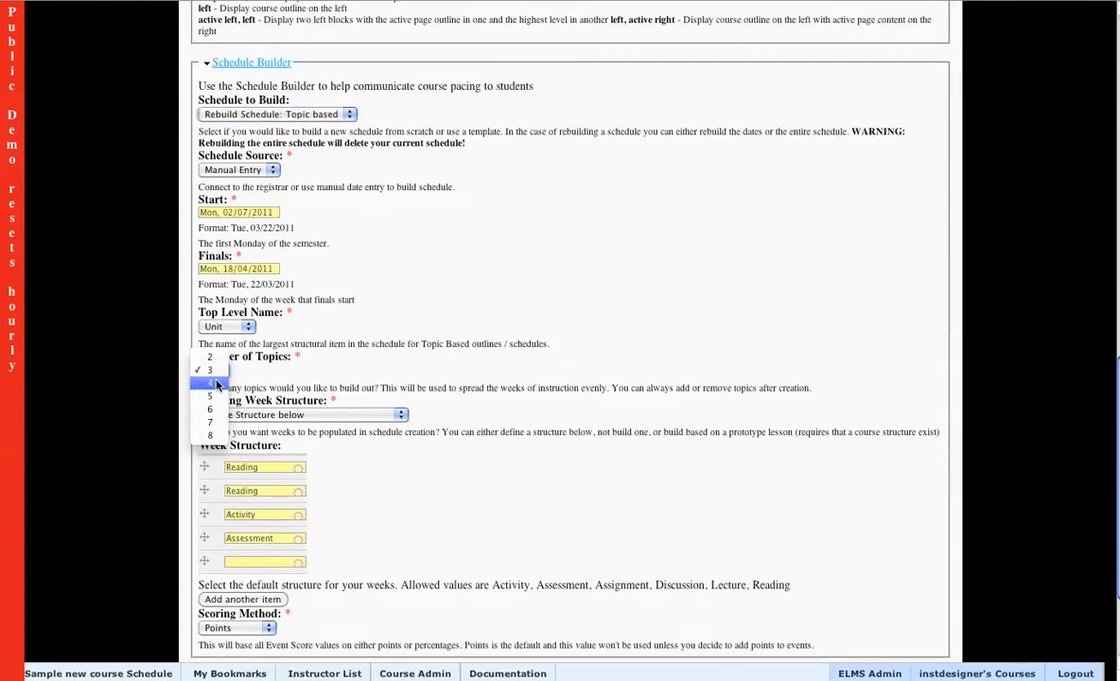
# Set Forming Week Structure to "Don't create events, only create containers" and save the course settings.
pyautogui.scroll(-4, 120, 364)
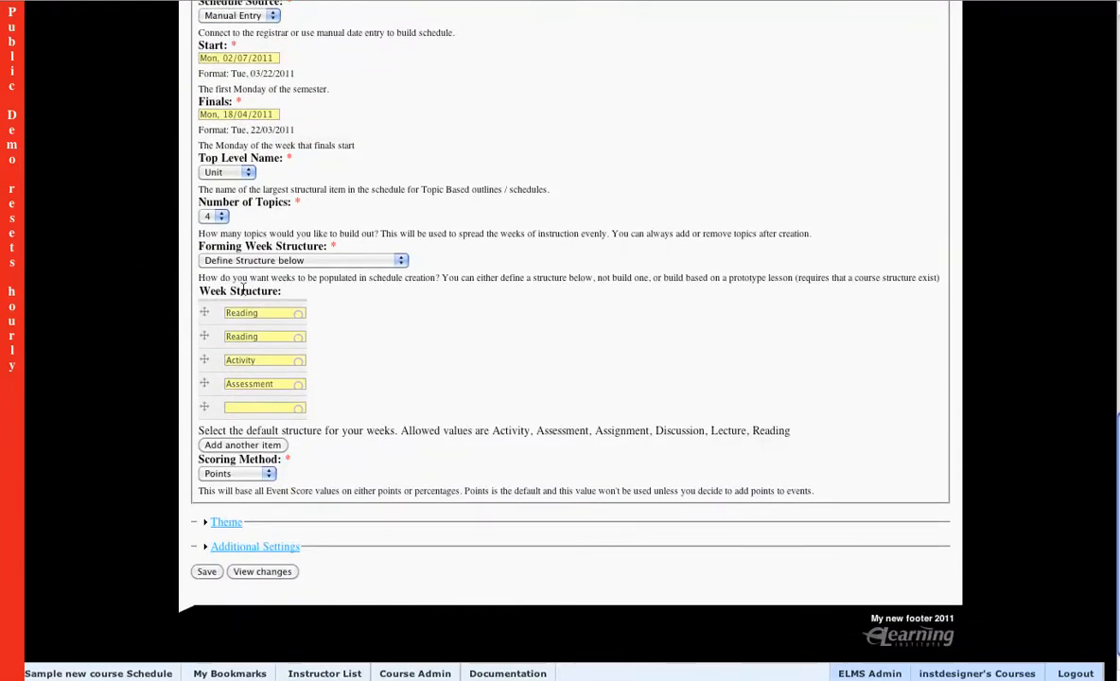
pyautogui.click(301, 264)
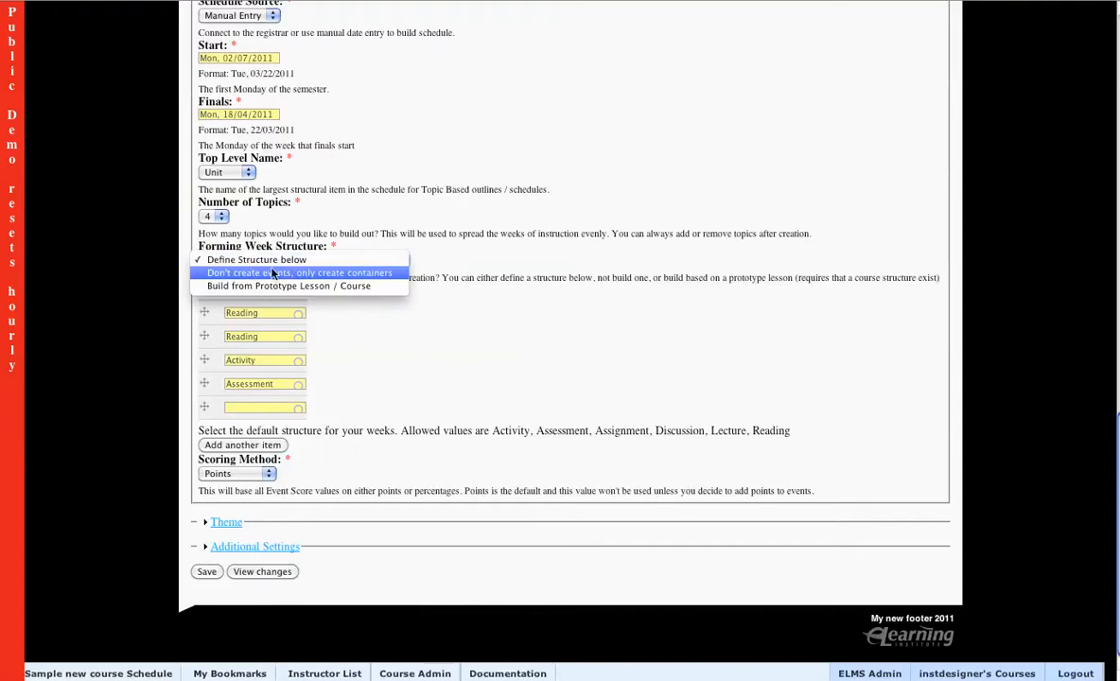
pyautogui.click(350, 274)
pyautogui.click(202, 573)
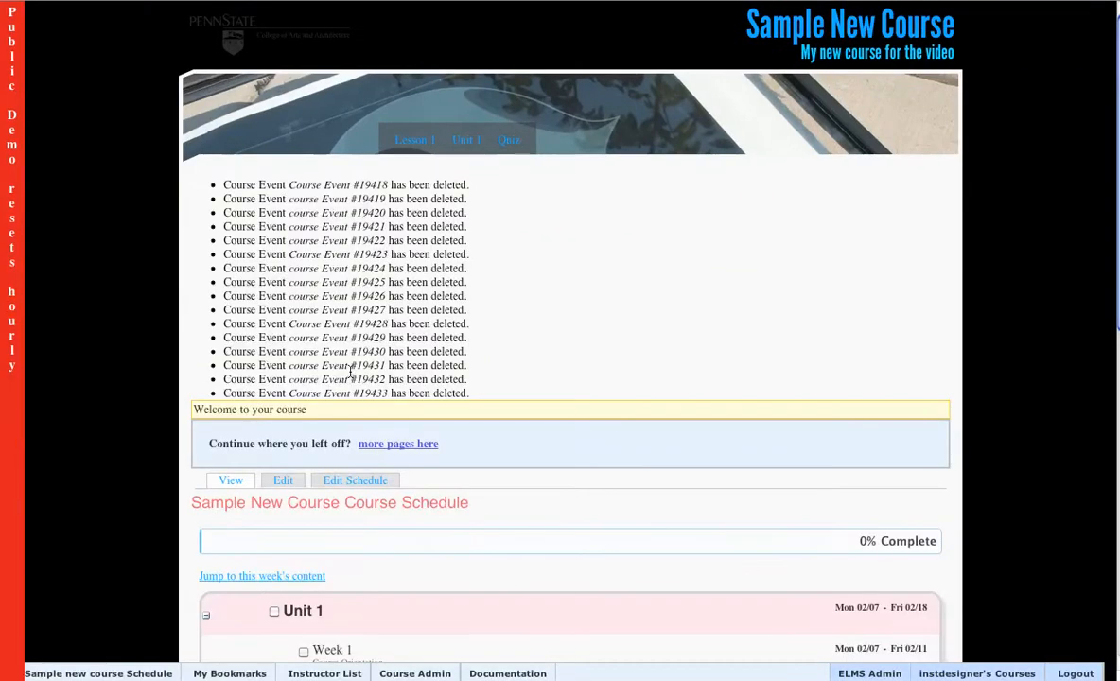
# Scroll through the rebuilt course schedule to review its units, weeks and dates.
pyautogui.scroll(-3, 95, 368)
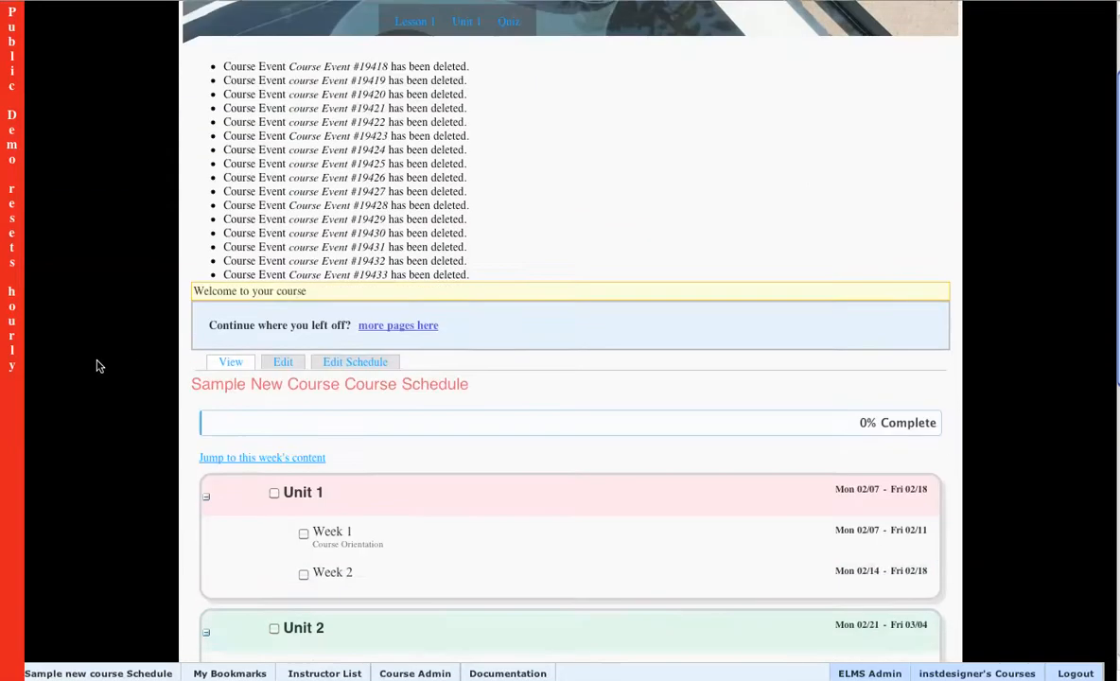
pyautogui.scroll(-5, 98, 366)
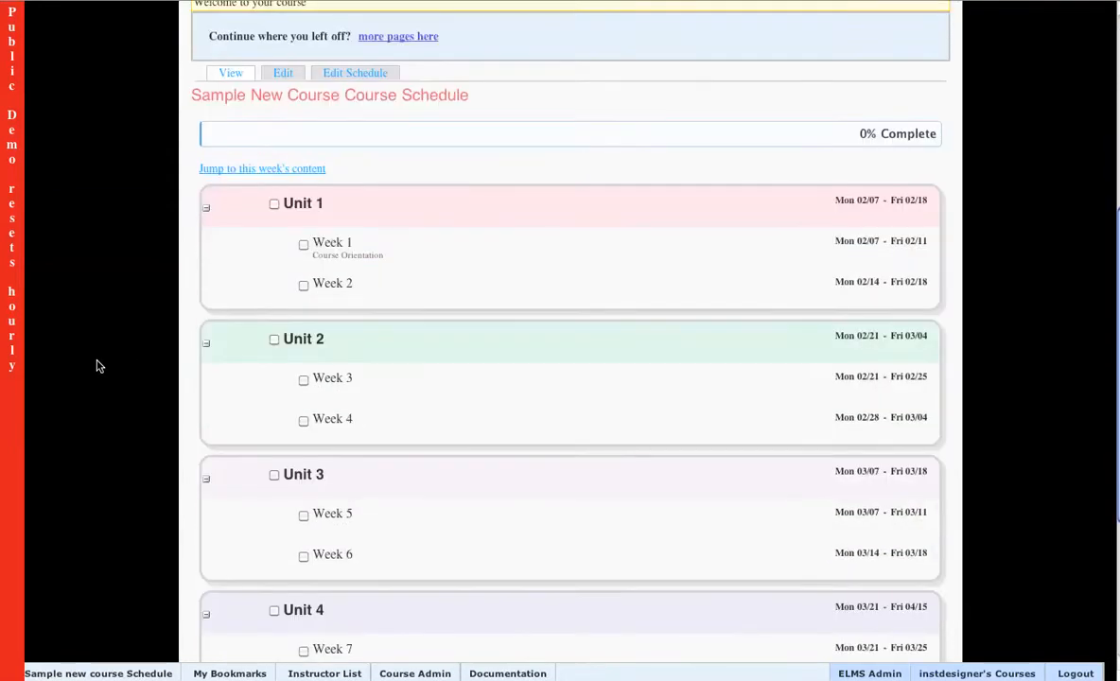
pyautogui.scroll(-3, 1030, 314)
pyautogui.scroll(-3, 1030, 313)
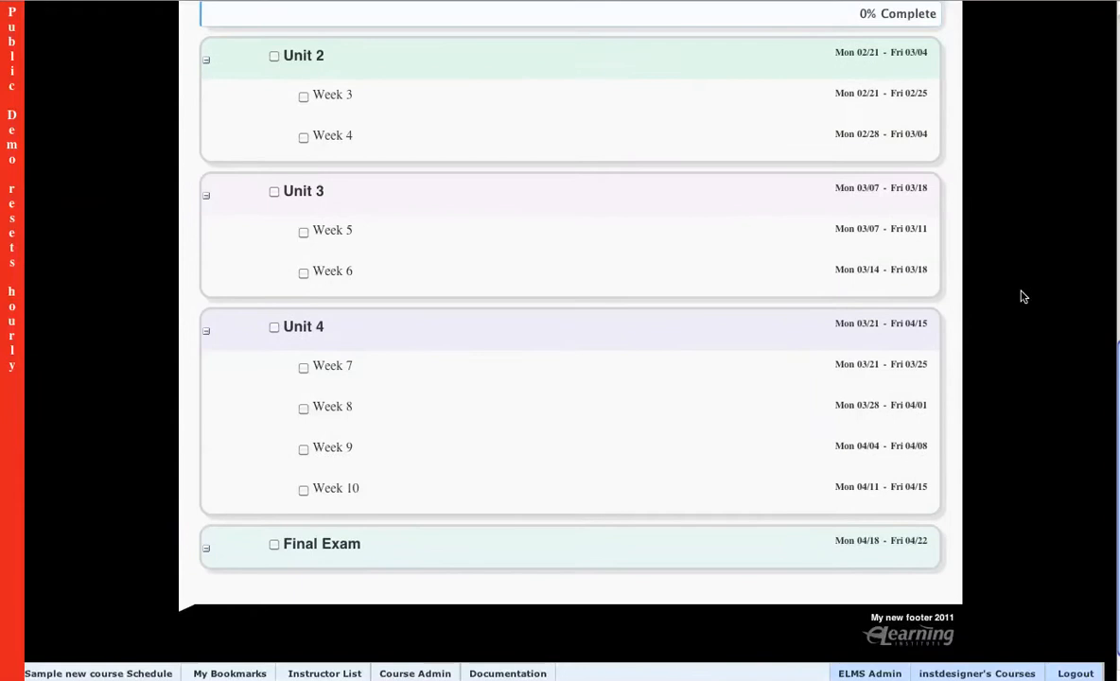
pyautogui.scroll(3, 1017, 332)
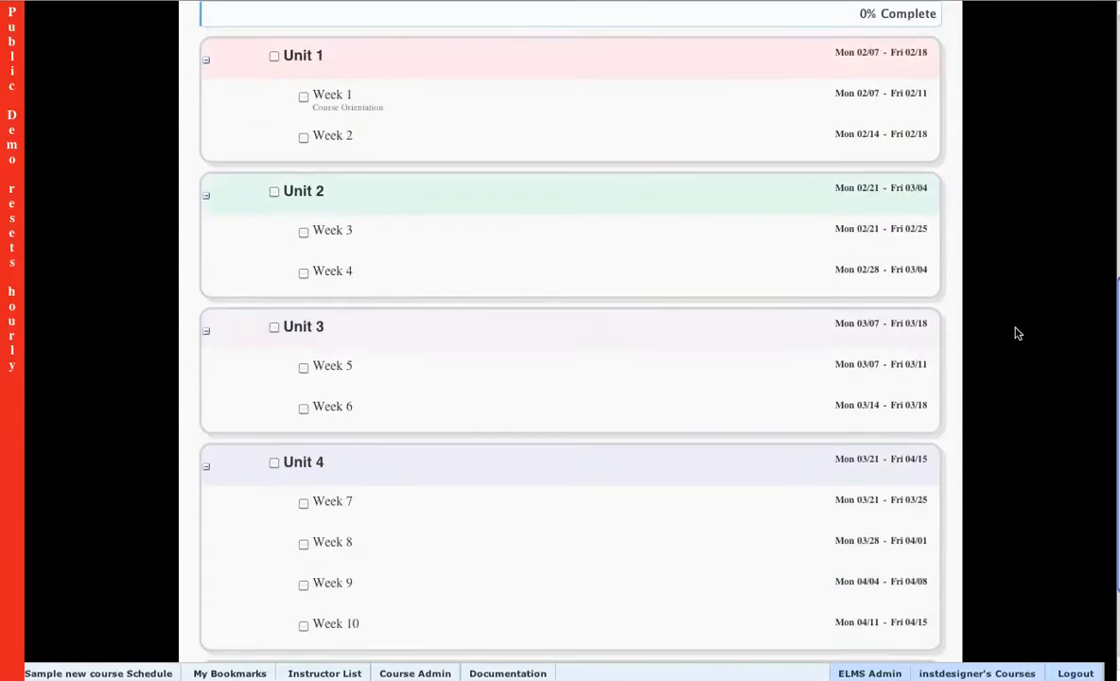
pyautogui.scroll(10, 1019, 358)
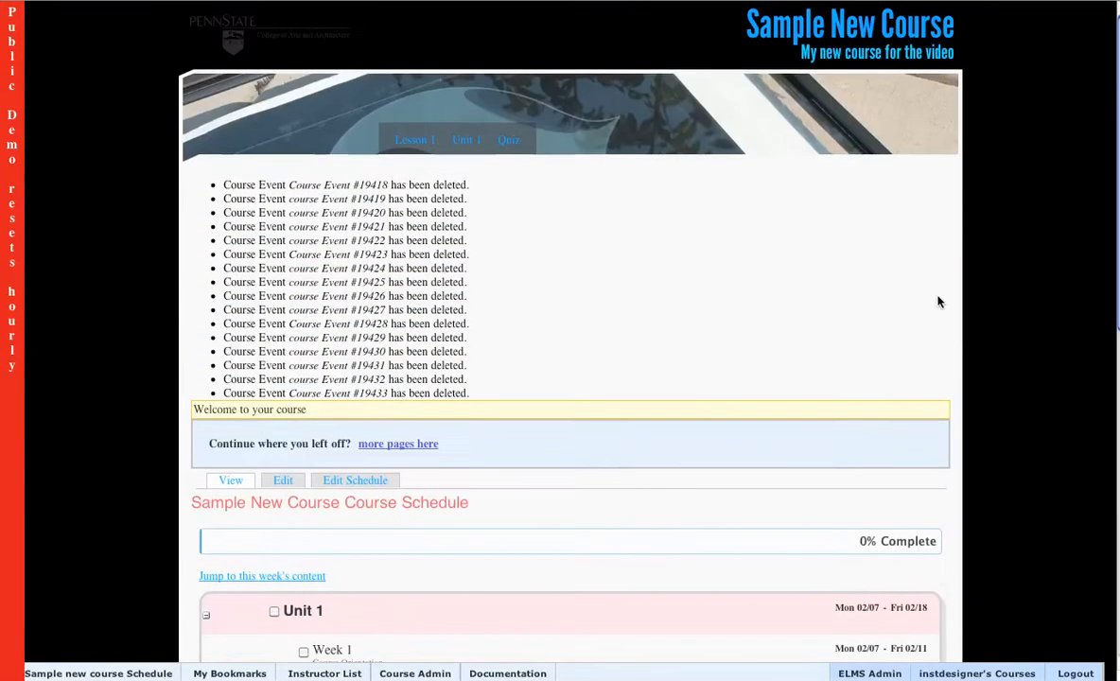
pyautogui.scroll(-10, 937, 301)
pyautogui.scroll(-3, 940, 306)
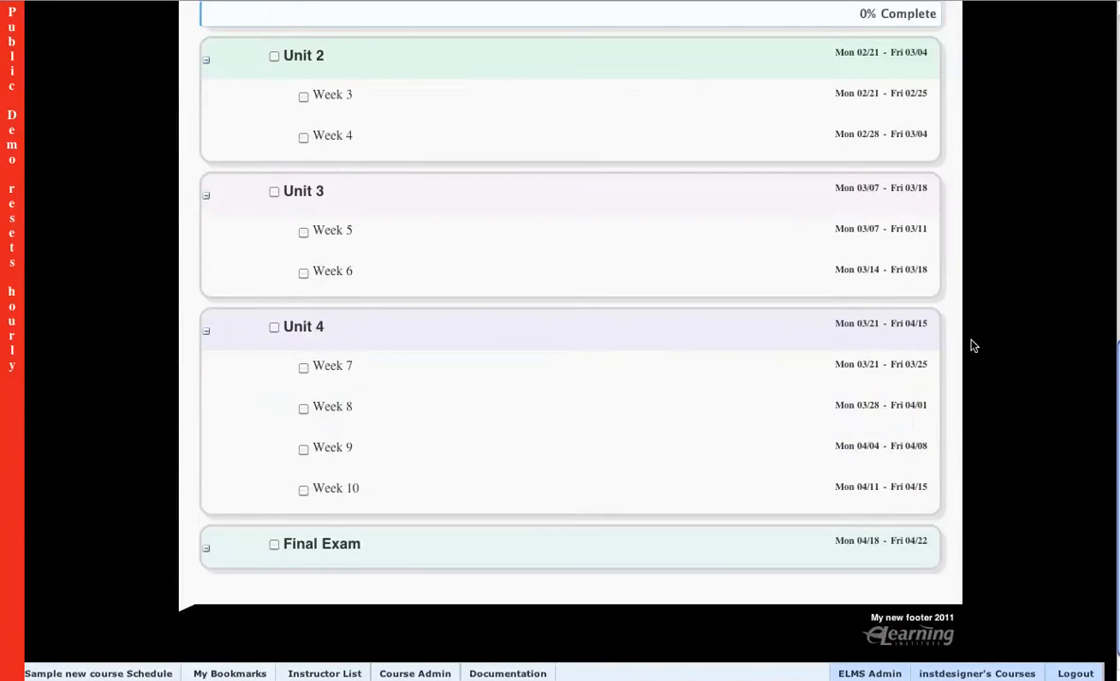
pyautogui.scroll(10, 766, 458)
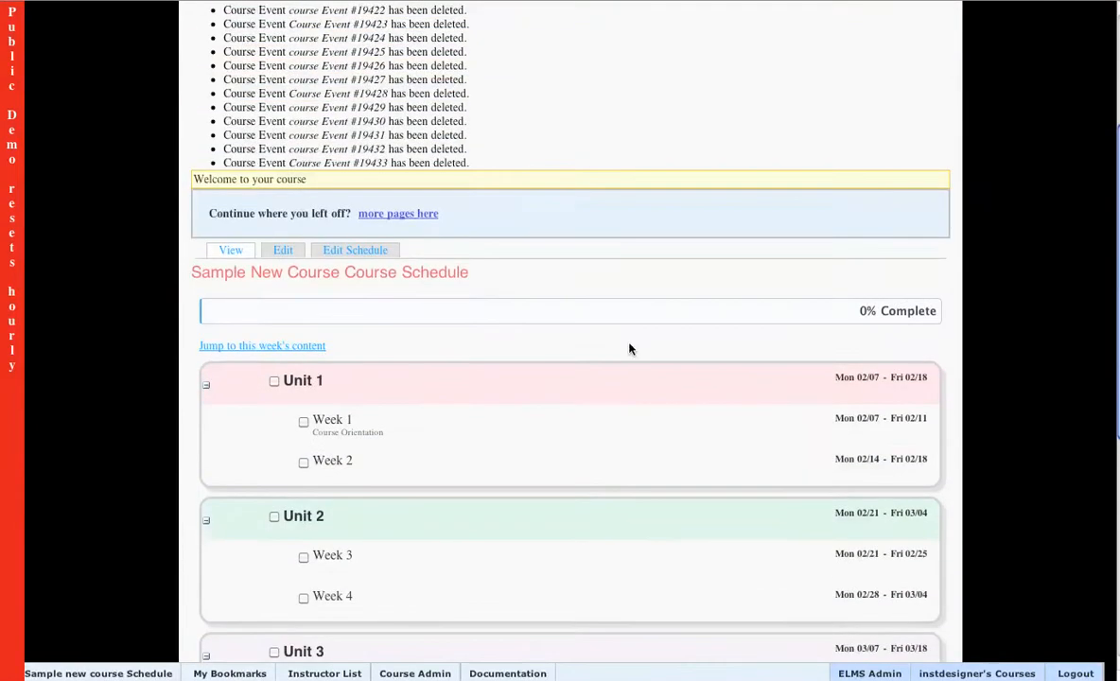
pyautogui.scroll(-4, 156, 379)
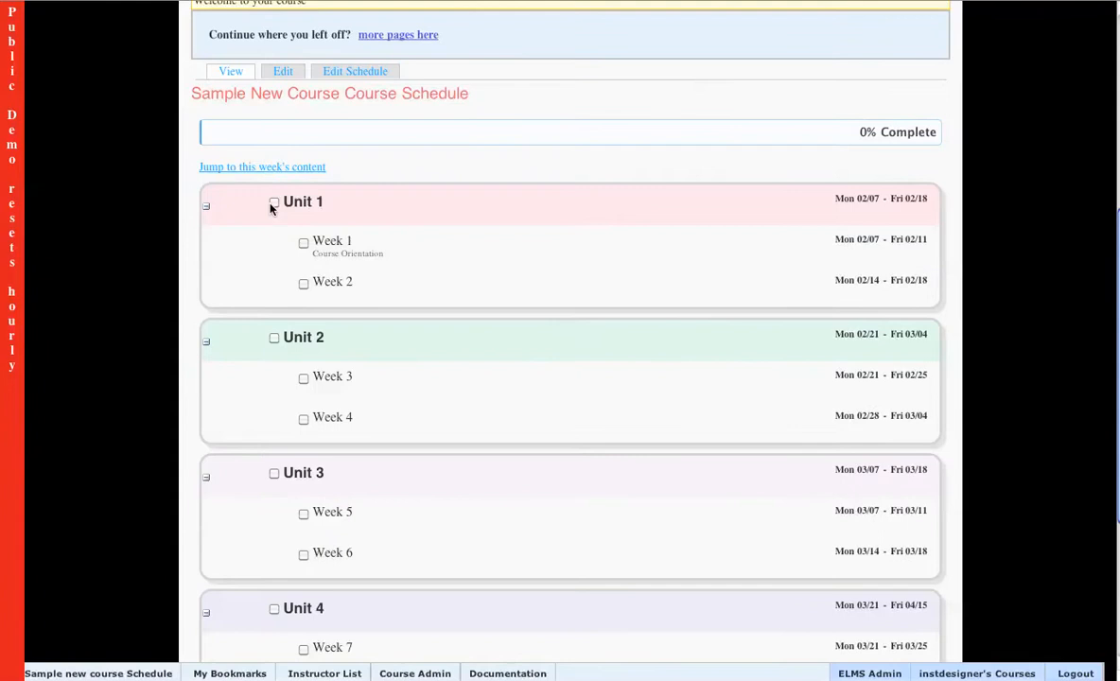
# Mark Unit 1 and Unit 2 as complete in the course schedule.
pyautogui.click(274, 203)
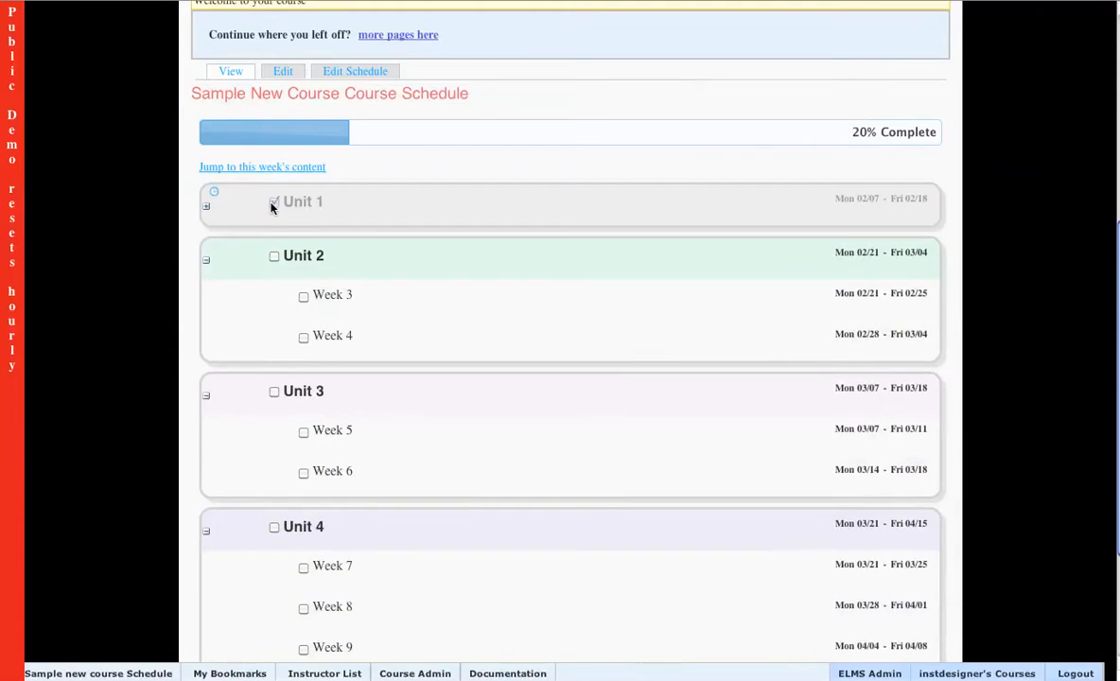
pyautogui.click(273, 257)
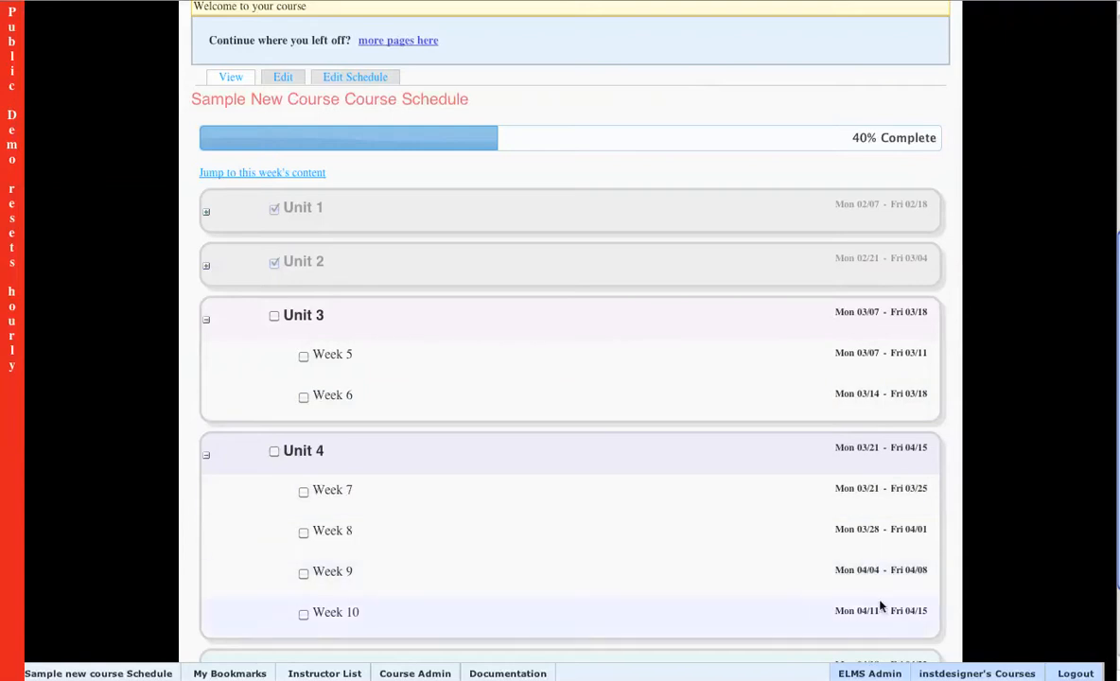
pyautogui.scroll(-2, 861, 454)
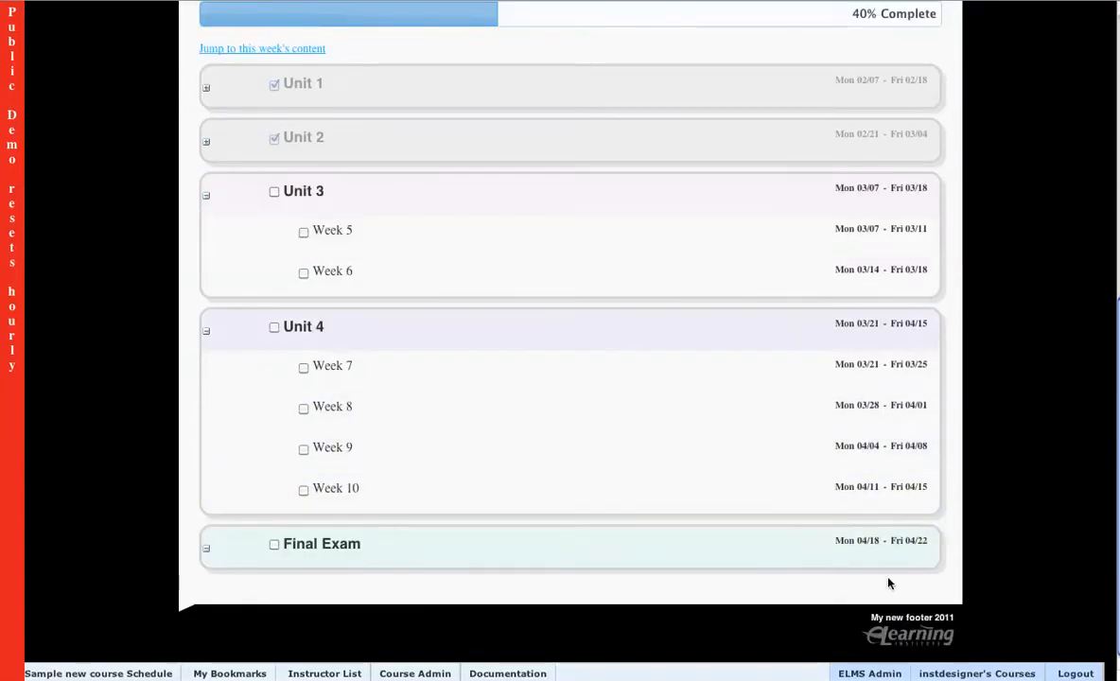
pyautogui.scroll(6, 644, 350)
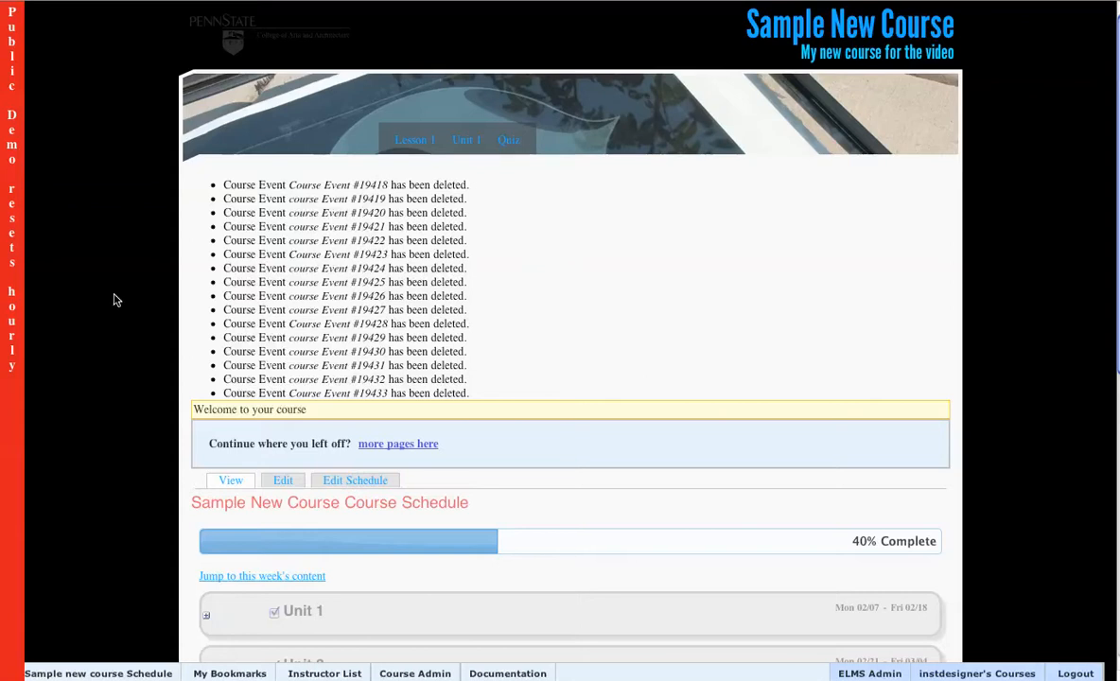
pyautogui.scroll(-1, 121, 296)
pyautogui.moveTo(588, 348); pyautogui.dragTo(338, 207)
pyautogui.click(288, 213)
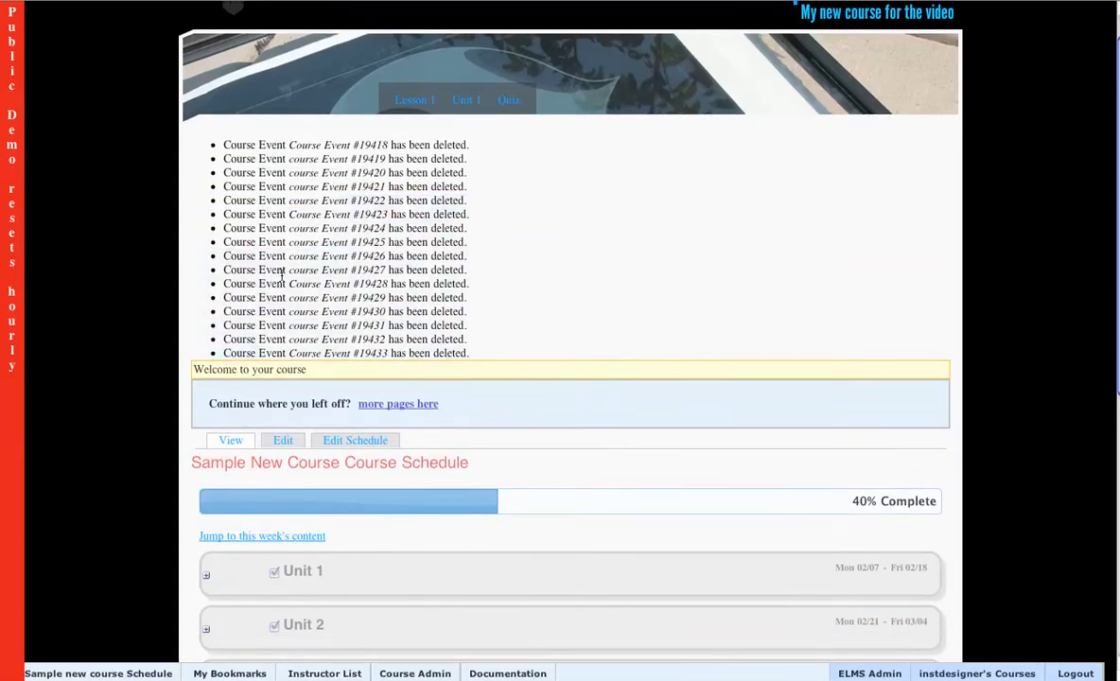
pyautogui.scroll(-2, 227, 248)
pyautogui.scroll(3, 230, 252)
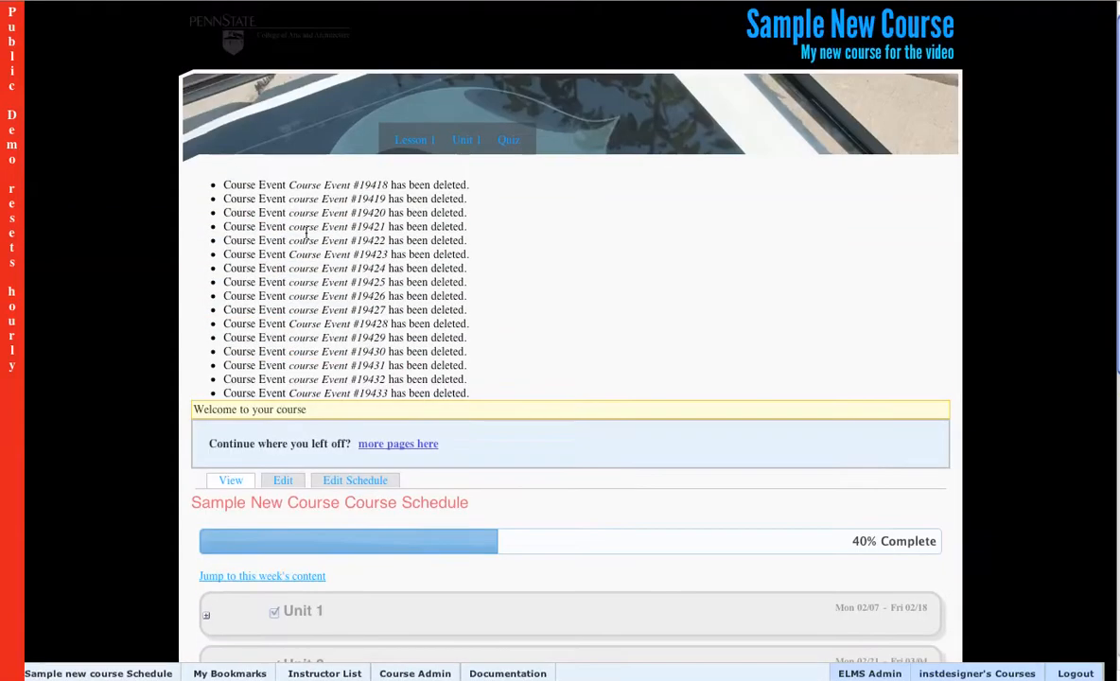
# Browse Lesson 1, its Activity and Lecture pages, and Unit 1 through the course's top navigation.
pyautogui.moveTo(415, 153)
pyautogui.click(420, 141)
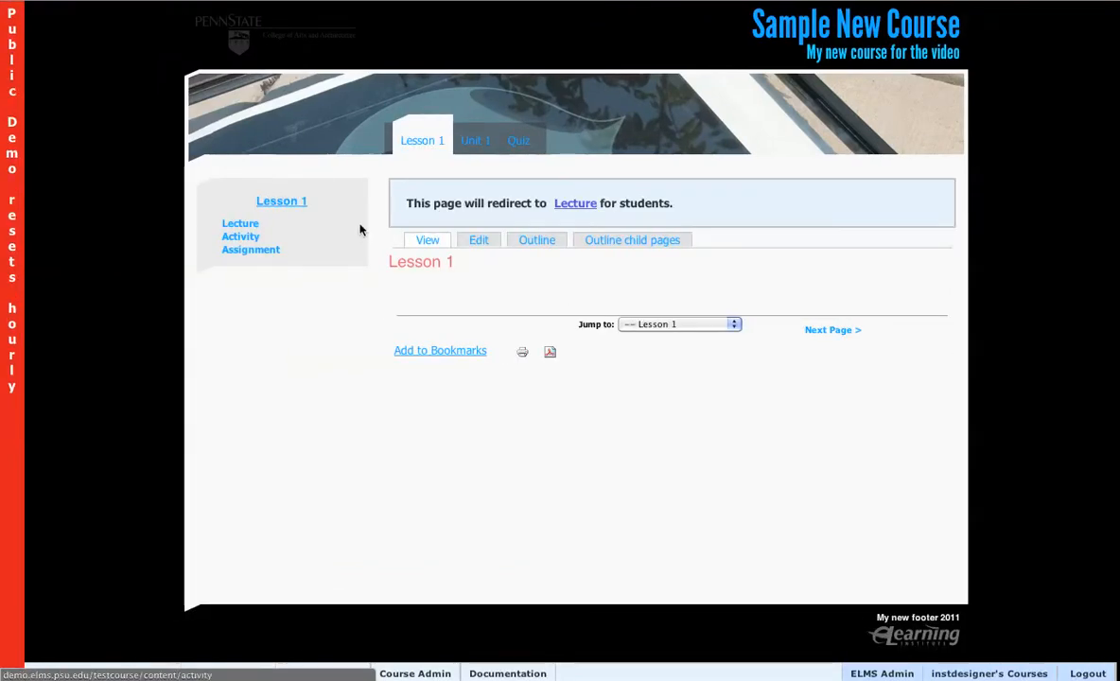
pyautogui.moveTo(437, 160)
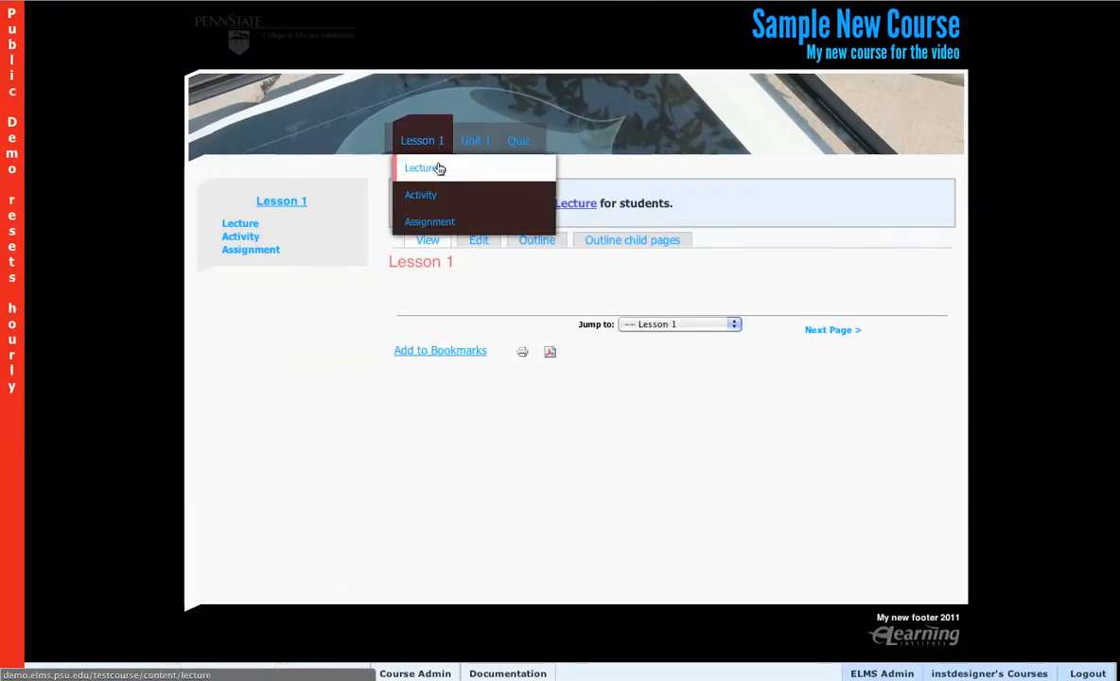
pyautogui.click(441, 193)
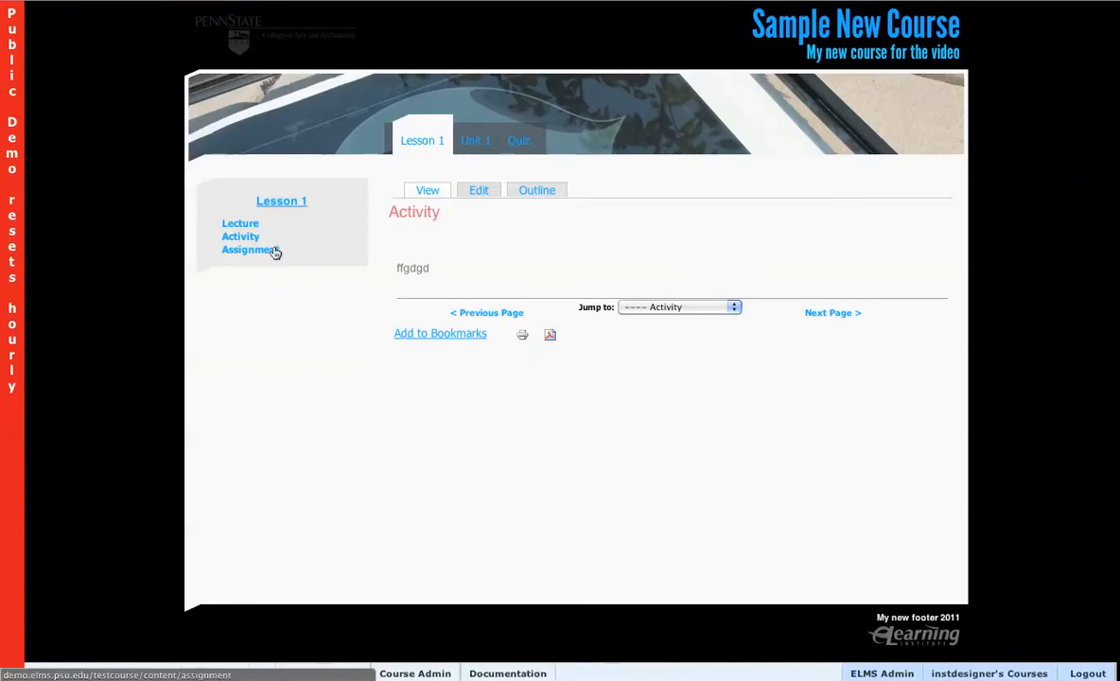
pyautogui.click(289, 210)
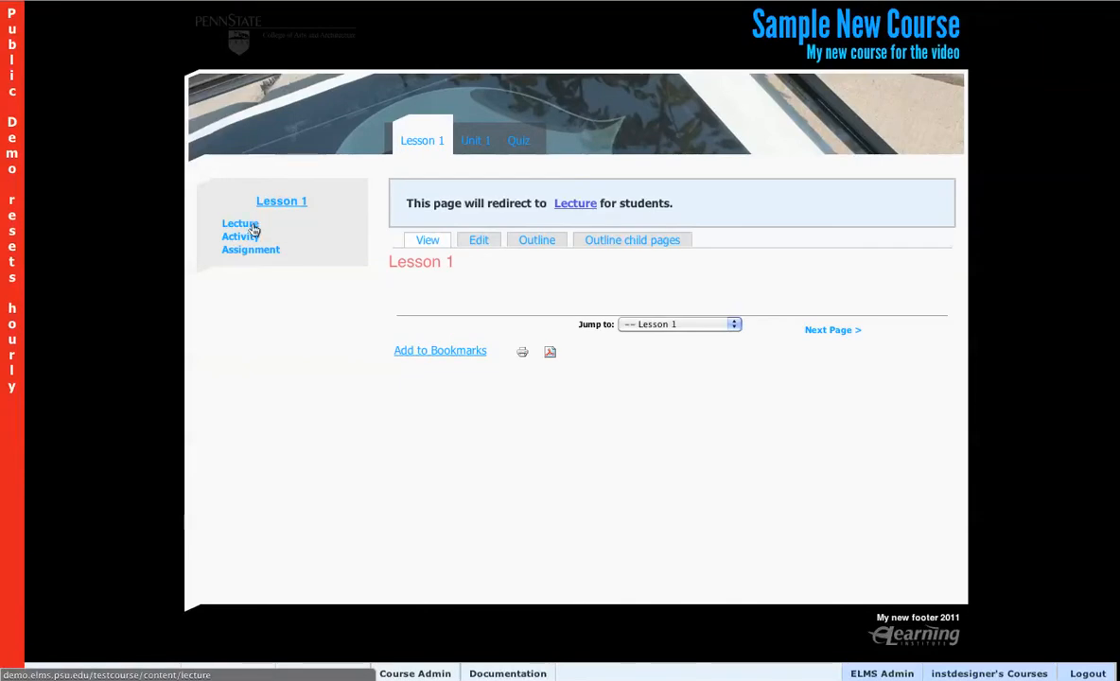
pyautogui.click(466, 146)
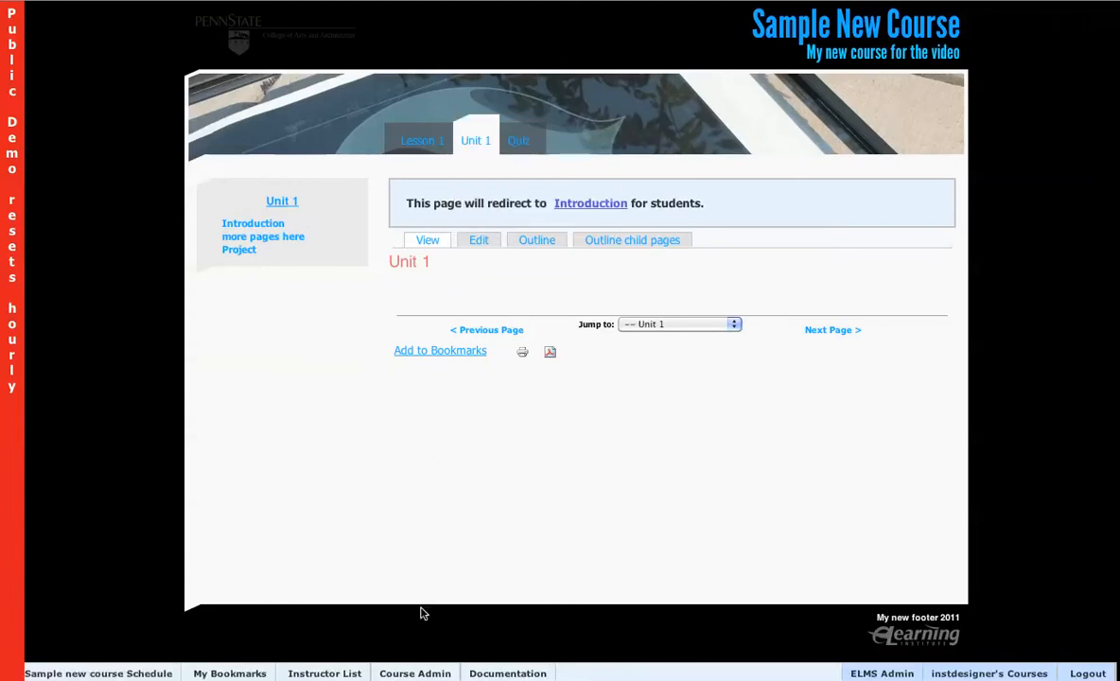
pyautogui.moveTo(423, 672)
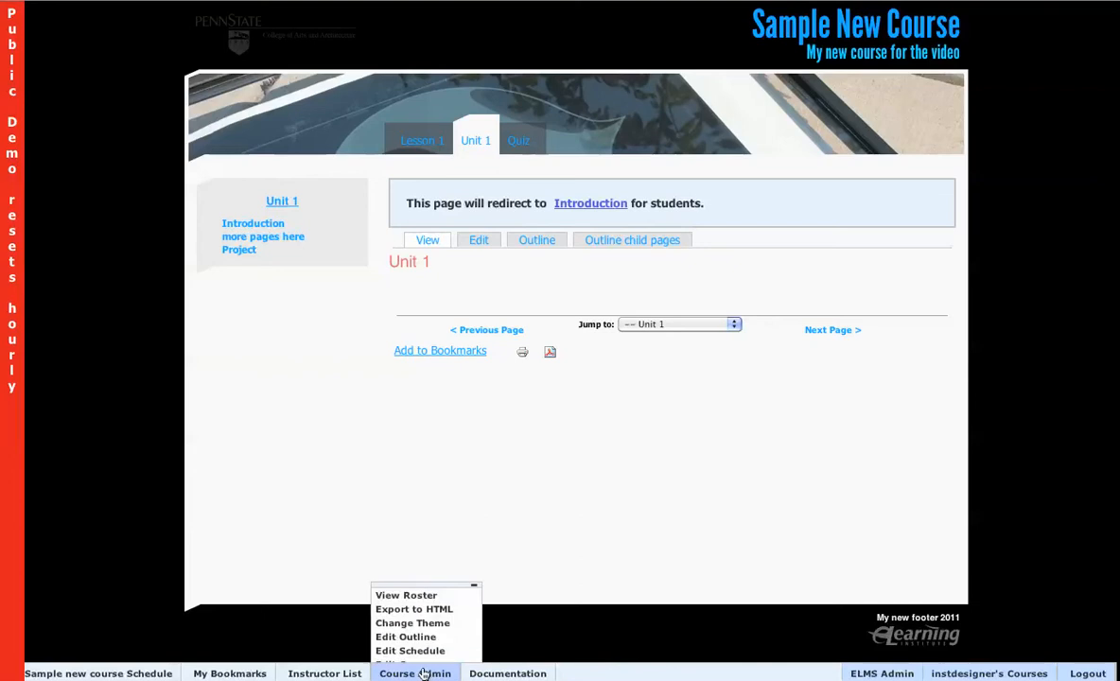